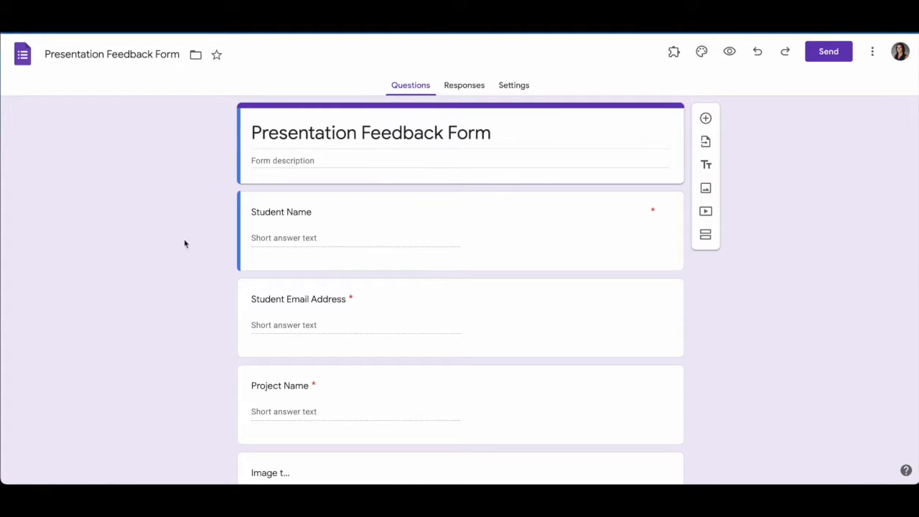
# Scroll through the Presentation Feedback Form questions to review them
pyautogui.scroll(-1, 316, 276)
pyautogui.scroll(-2, 316, 275)
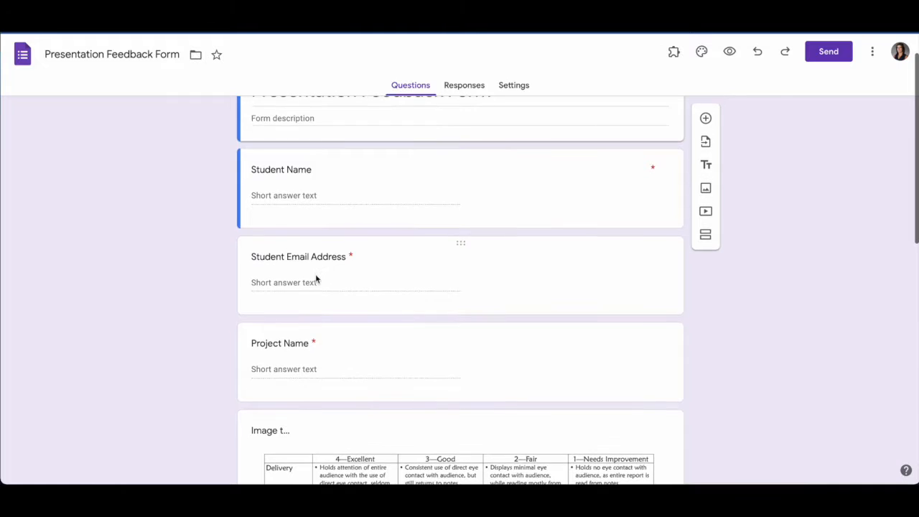
pyautogui.scroll(2, 315, 204)
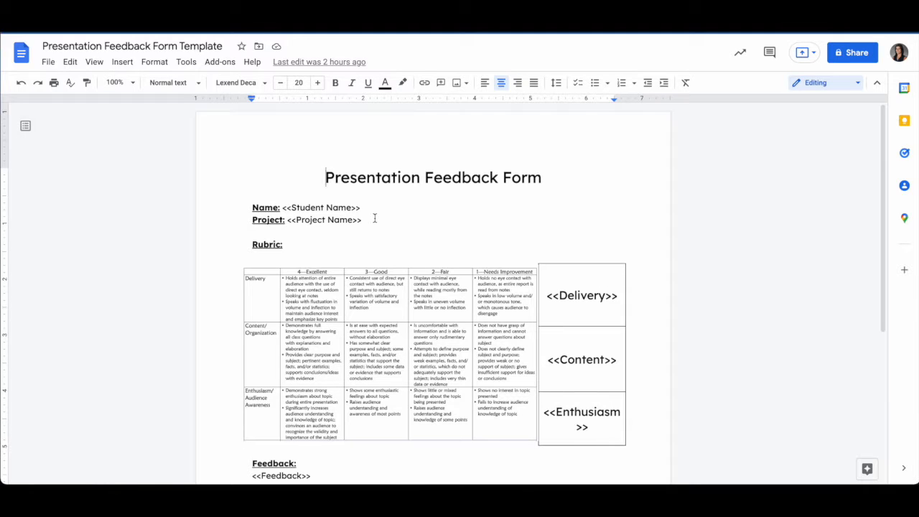
pyautogui.scroll(-1, 375, 218)
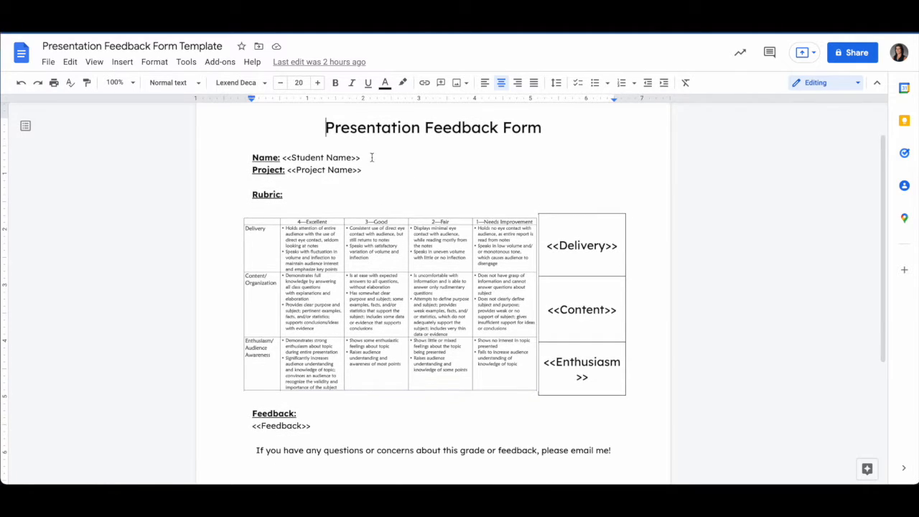
pyautogui.moveTo(361, 157); pyautogui.dragTo(283, 158)
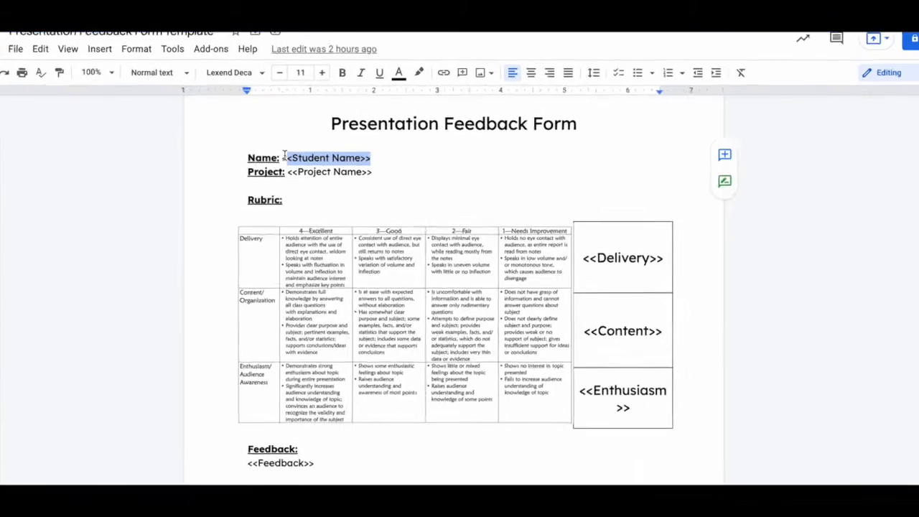
pyautogui.click(333, 157)
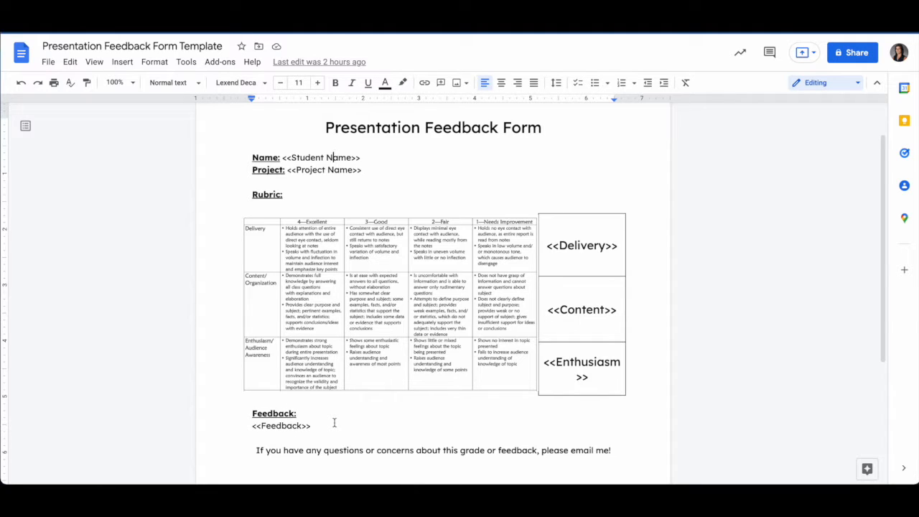
pyautogui.scroll(-2, 333, 423)
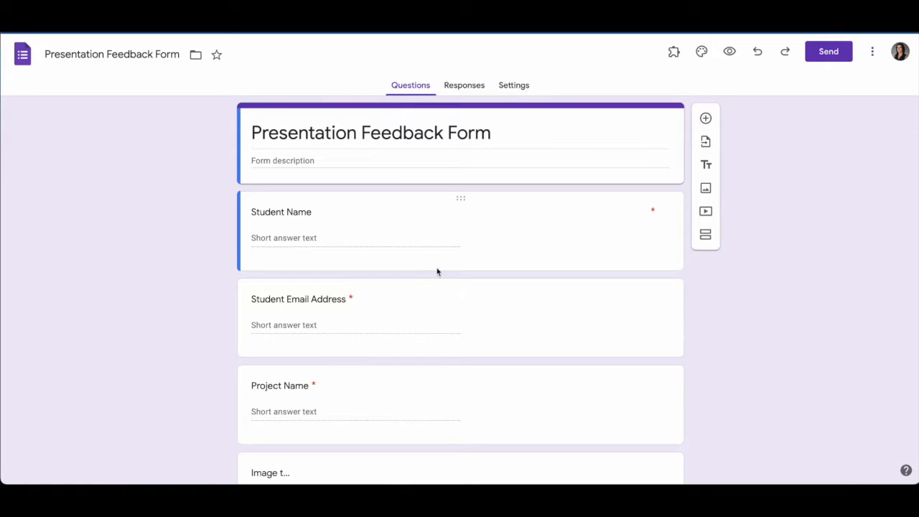
# Send the form's responses to a new spreadsheet named Presentation Feedback Form (Responses)
pyautogui.click(461, 86)
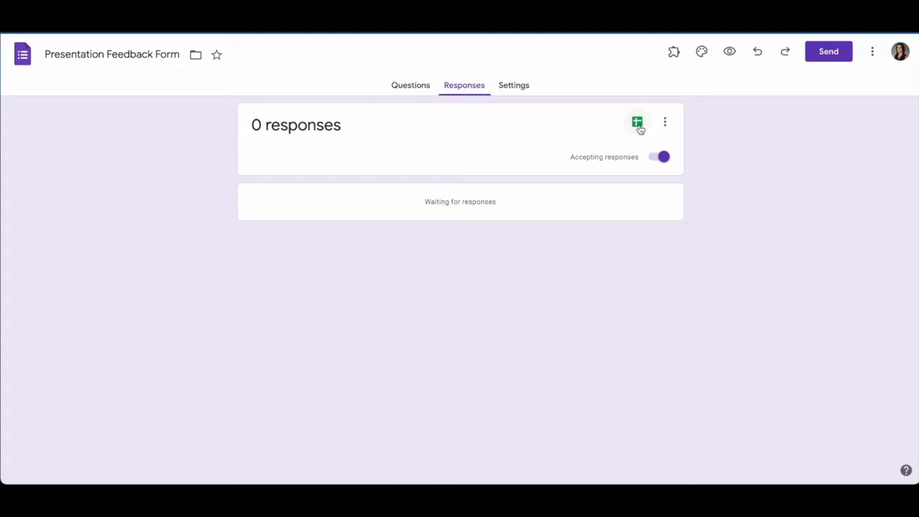
pyautogui.click(638, 123)
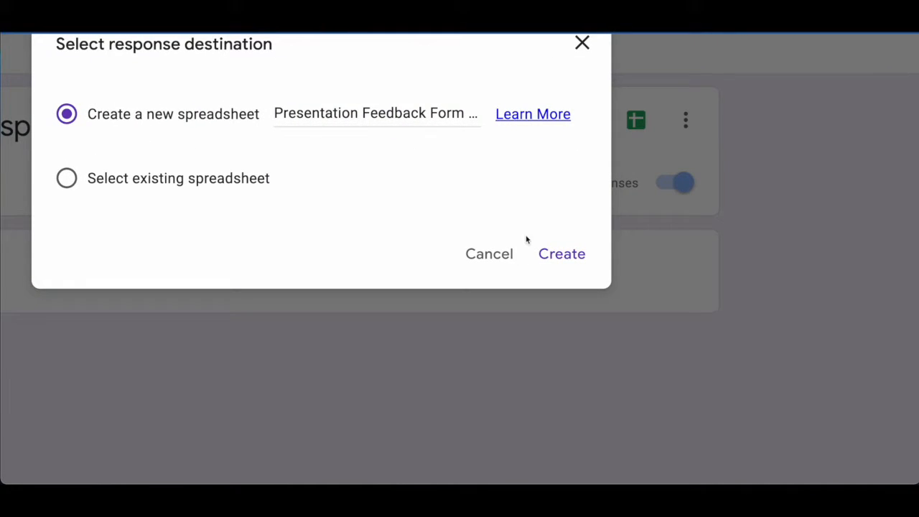
pyautogui.click(555, 264)
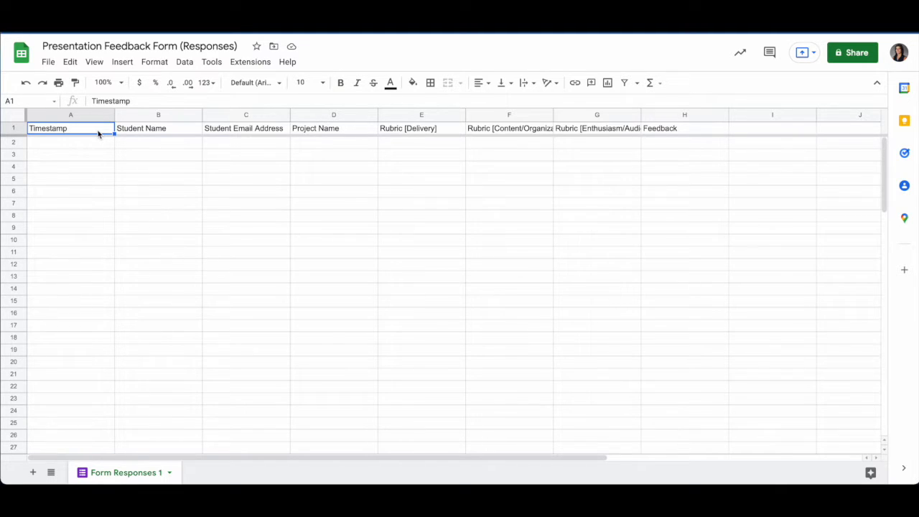
pyautogui.click(260, 66)
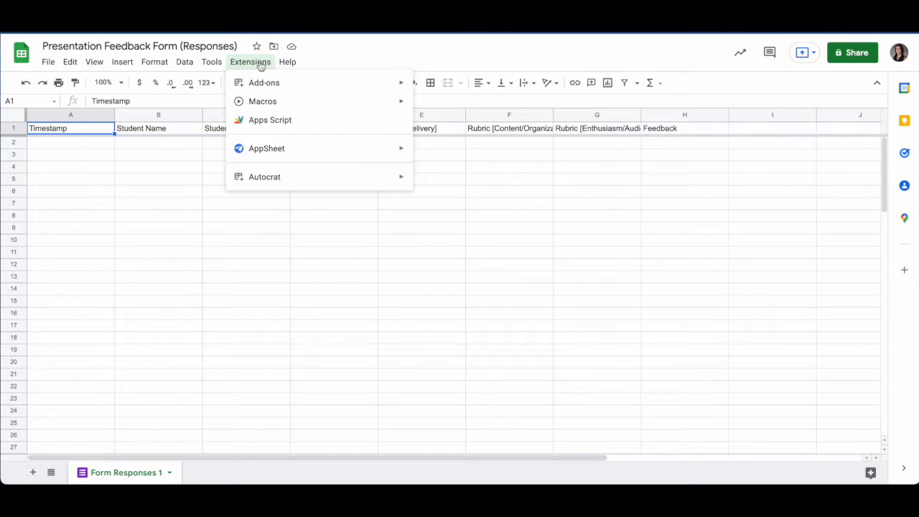
pyautogui.moveTo(259, 82)
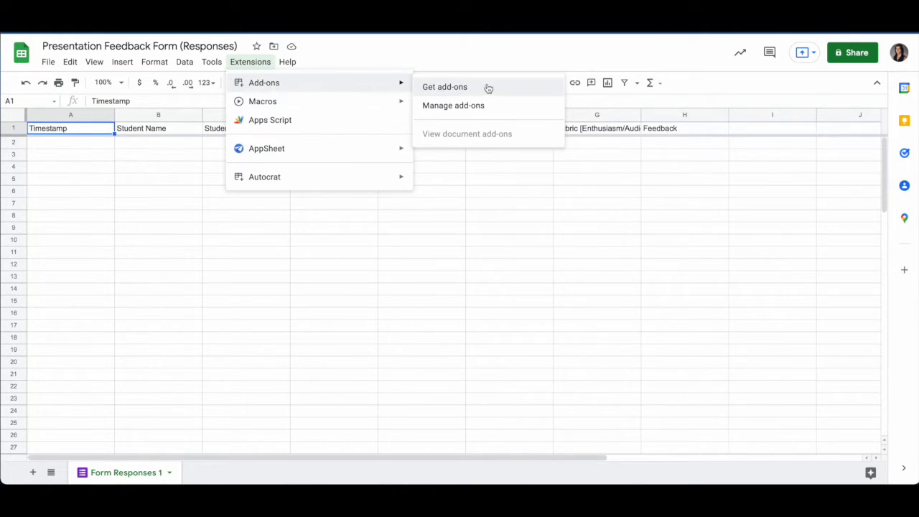
pyautogui.click(464, 92)
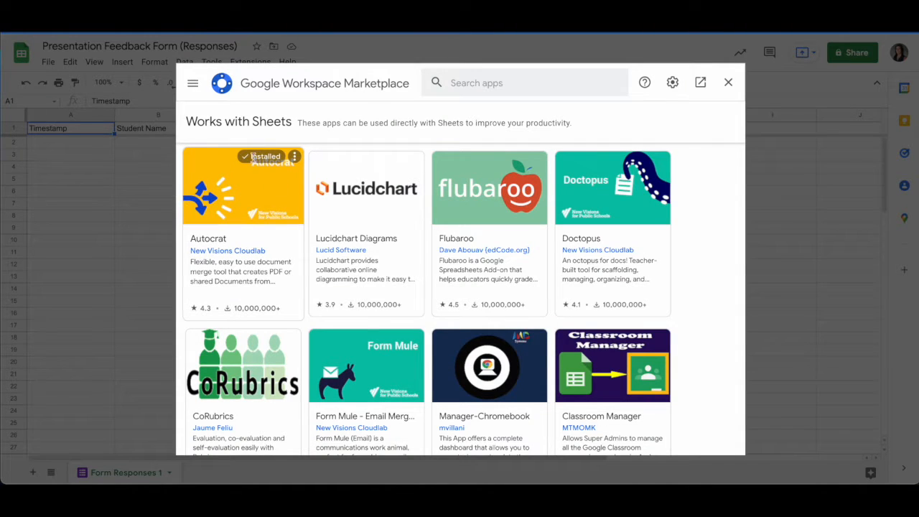
pyautogui.click(258, 213)
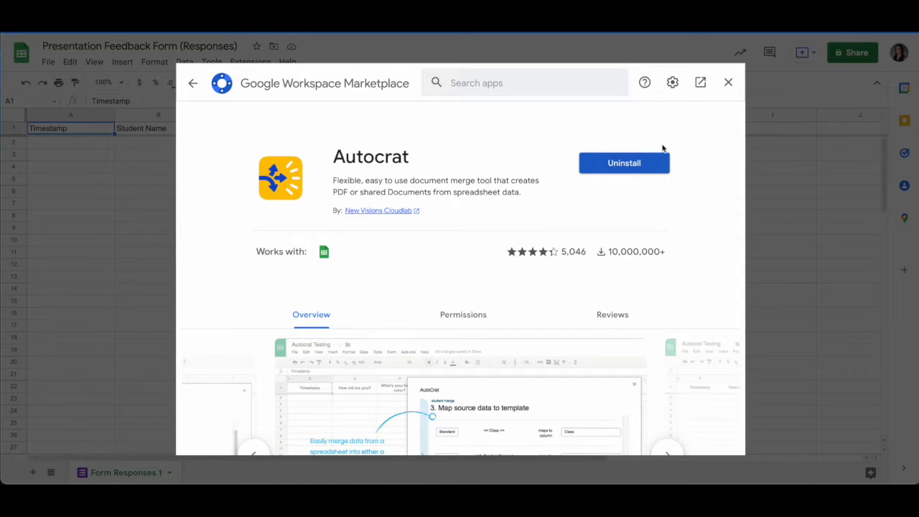
pyautogui.click(729, 84)
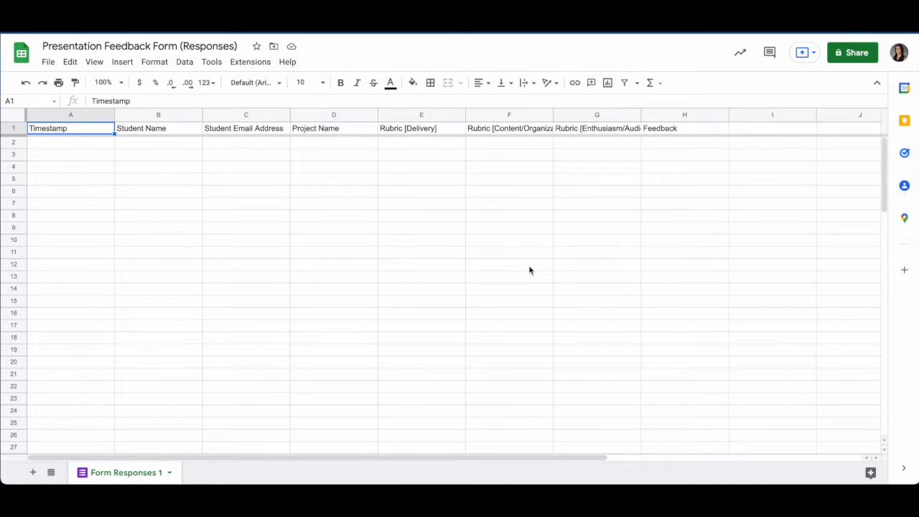
# Launch the Autocrat add-on from the Extensions menu
pyautogui.click(263, 63)
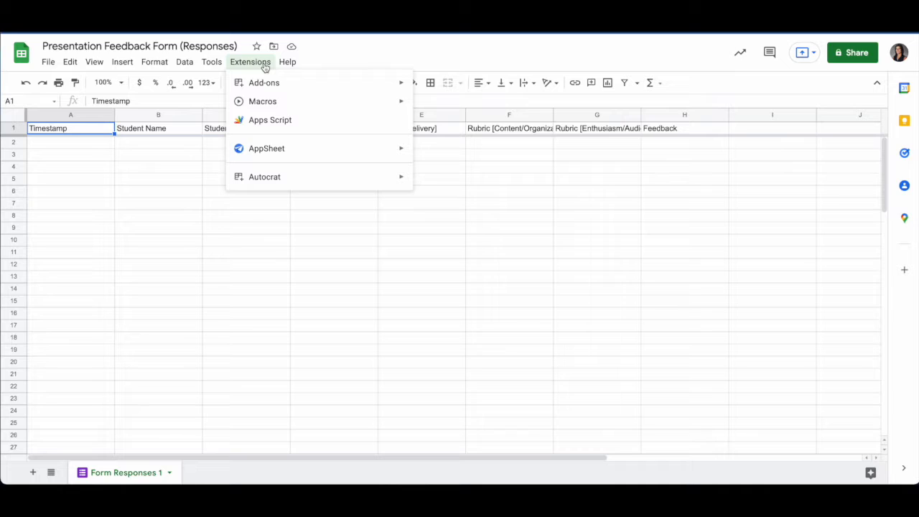
pyautogui.moveTo(249, 179)
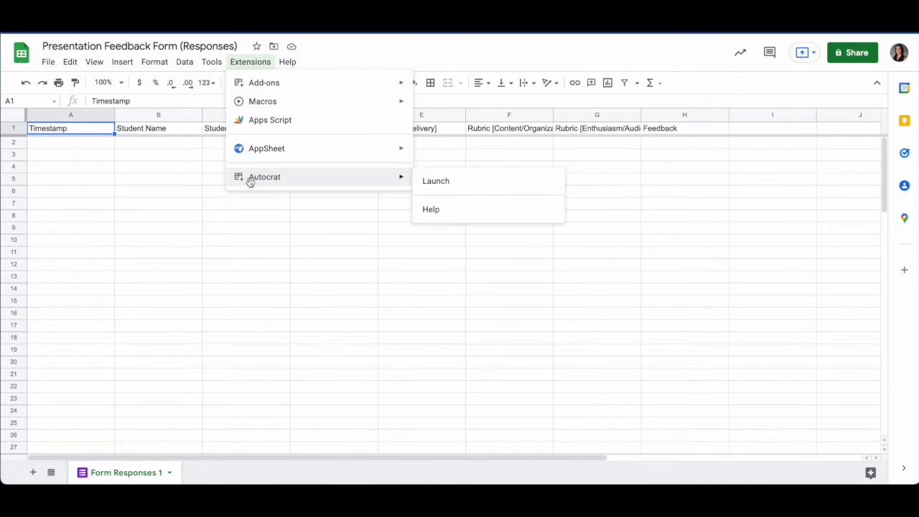
pyautogui.click(452, 187)
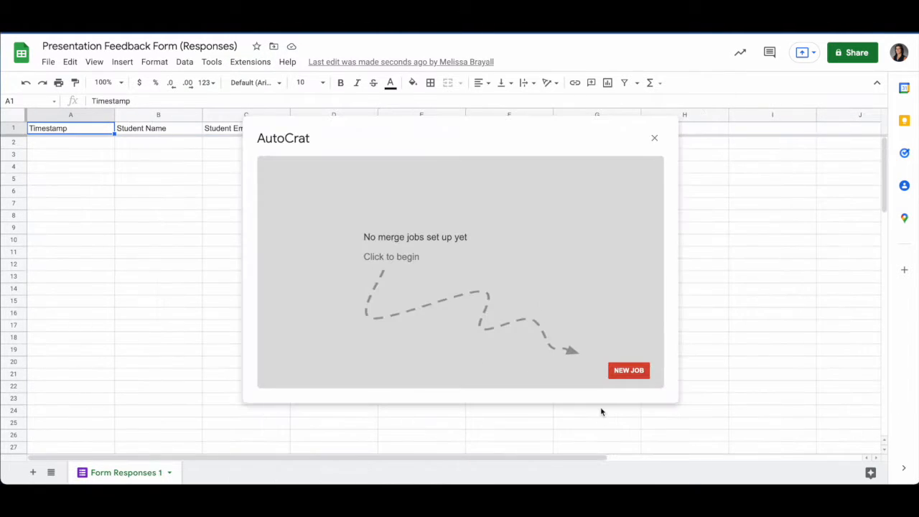
# Create a new merge job named 'Presentation Feedback Form'
pyautogui.click(630, 374)
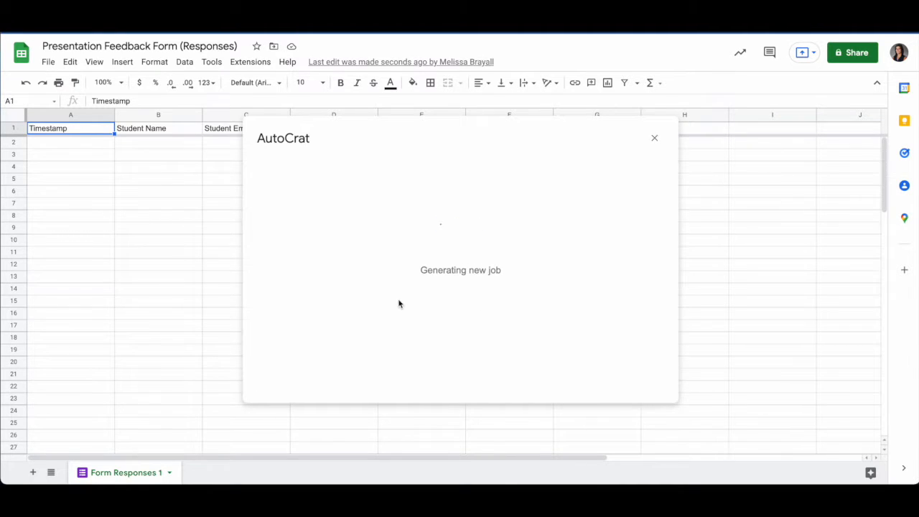
pyautogui.click(317, 217)
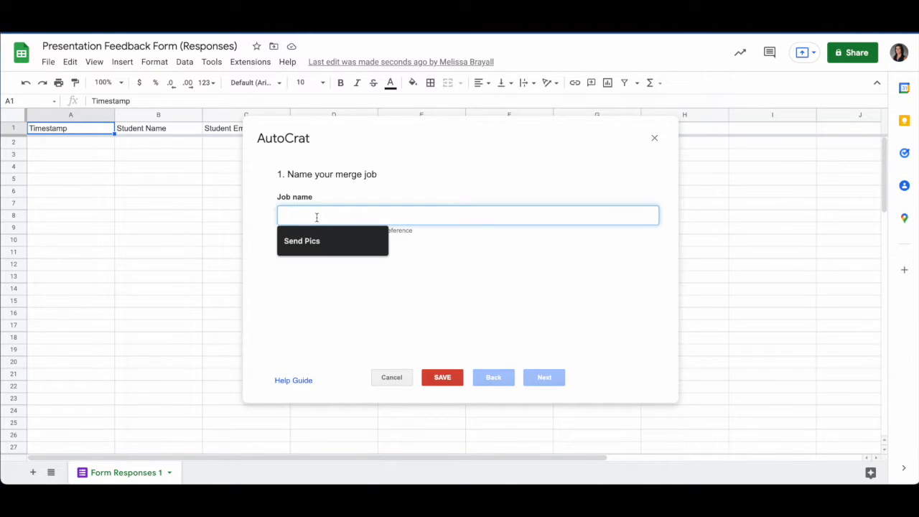
pyautogui.write('Presenta')
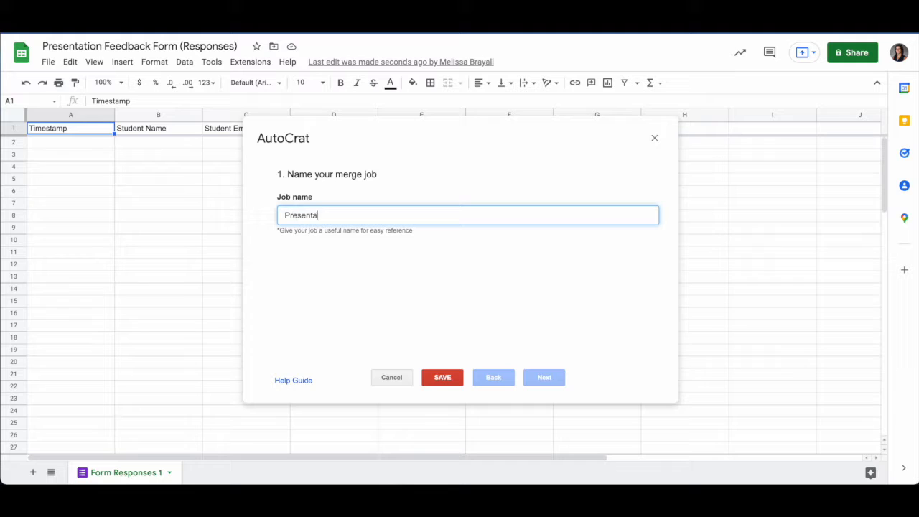
pyautogui.write('tion Feedback Form')
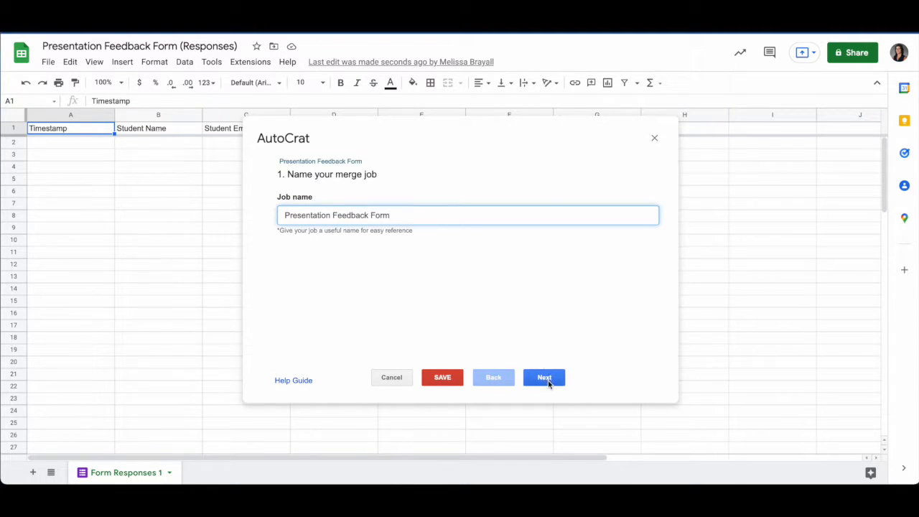
# Use Presentation Feedback Form Template as the job's template and continue to tag mapping
pyautogui.click(545, 379)
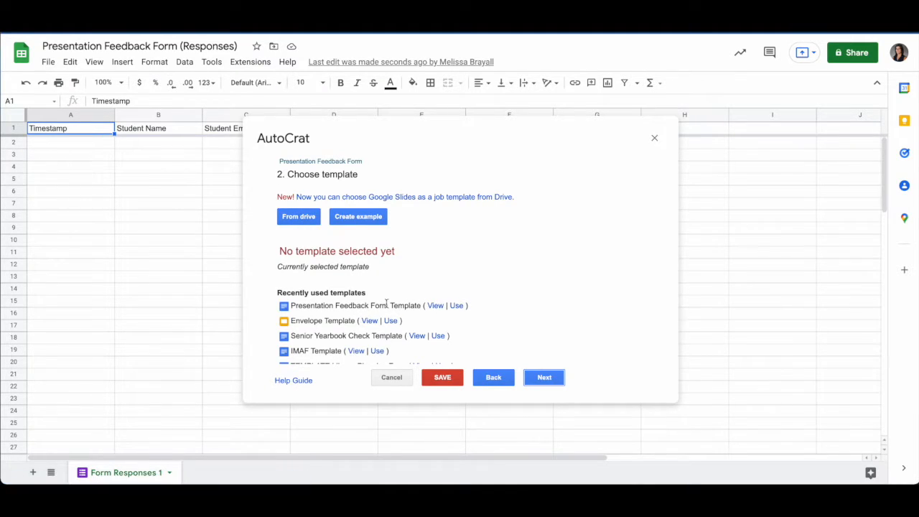
pyautogui.click(460, 305)
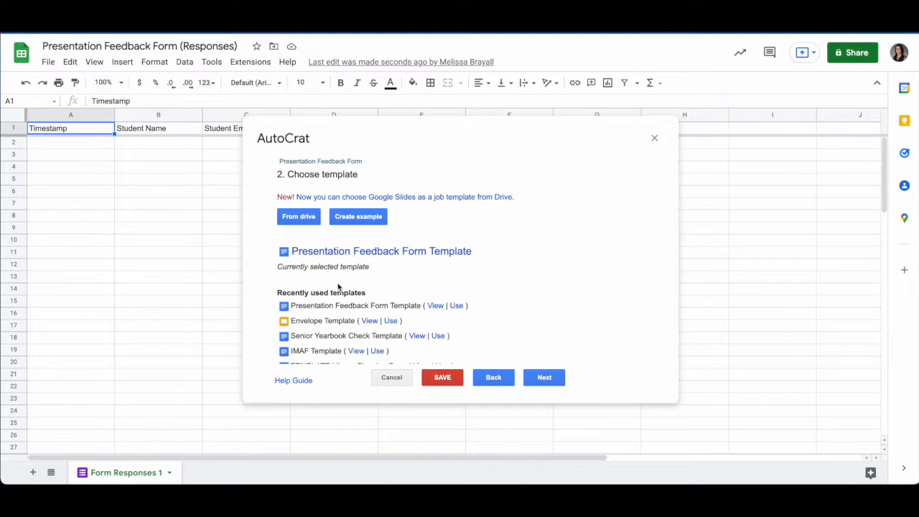
pyautogui.click(539, 379)
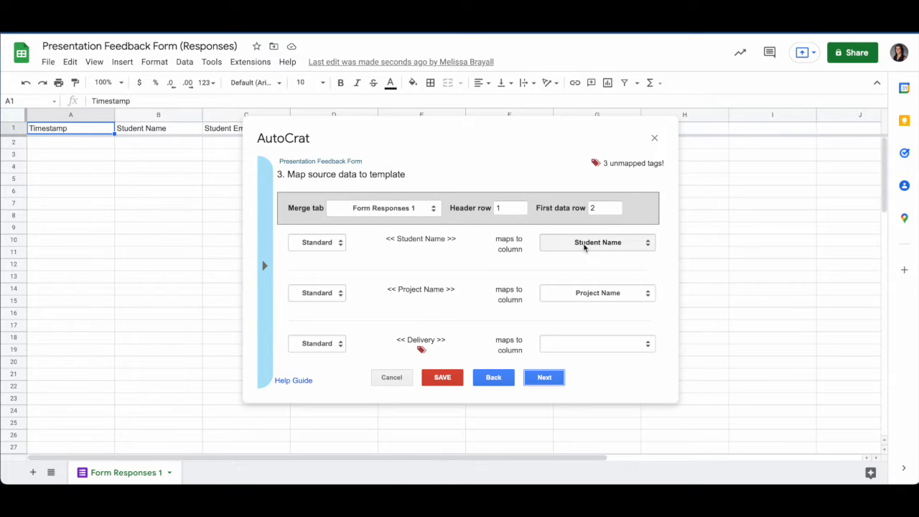
# Map Delivery, Content and Enthusiasm tags to their matching Rubric response columns
pyautogui.scroll(-1, 545, 292)
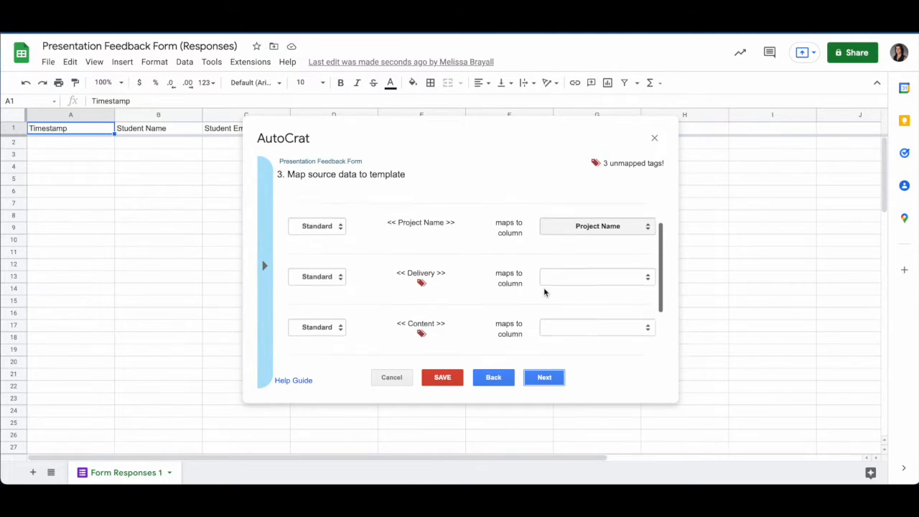
pyautogui.scroll(-2, 445, 263)
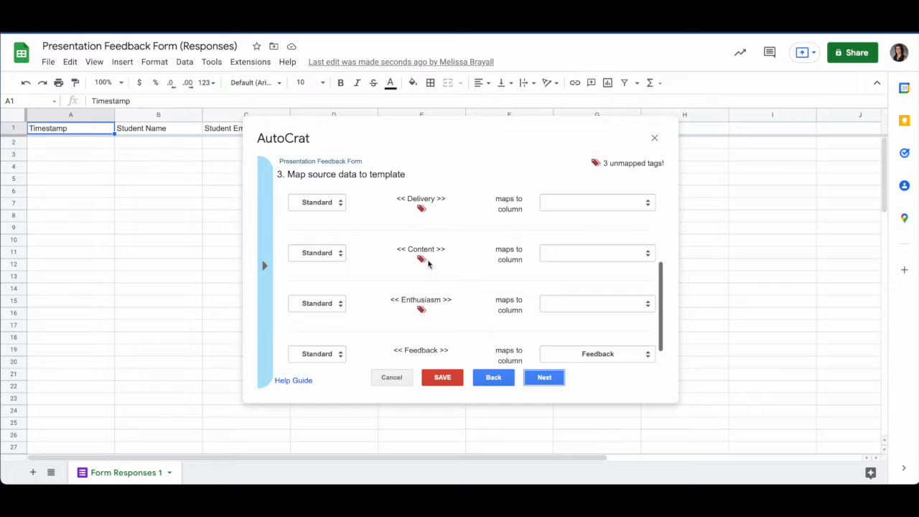
pyautogui.scroll(1, 428, 287)
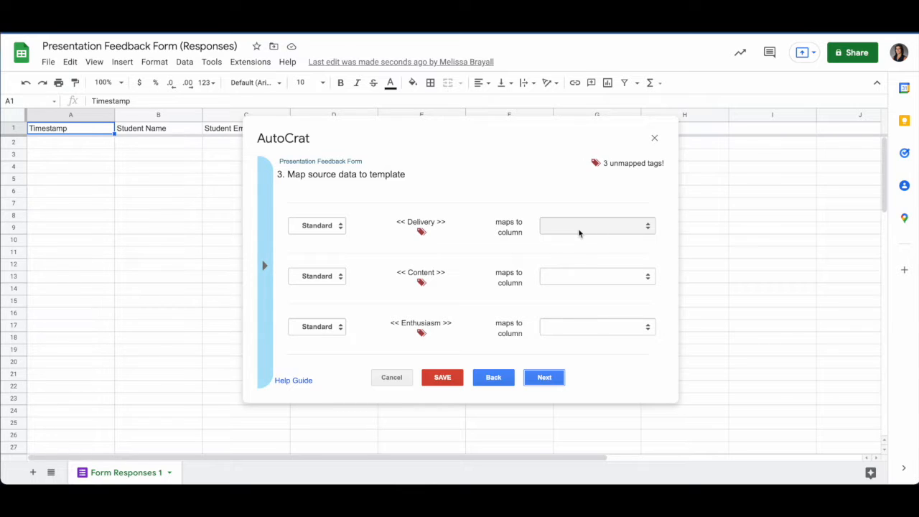
pyautogui.click(579, 232)
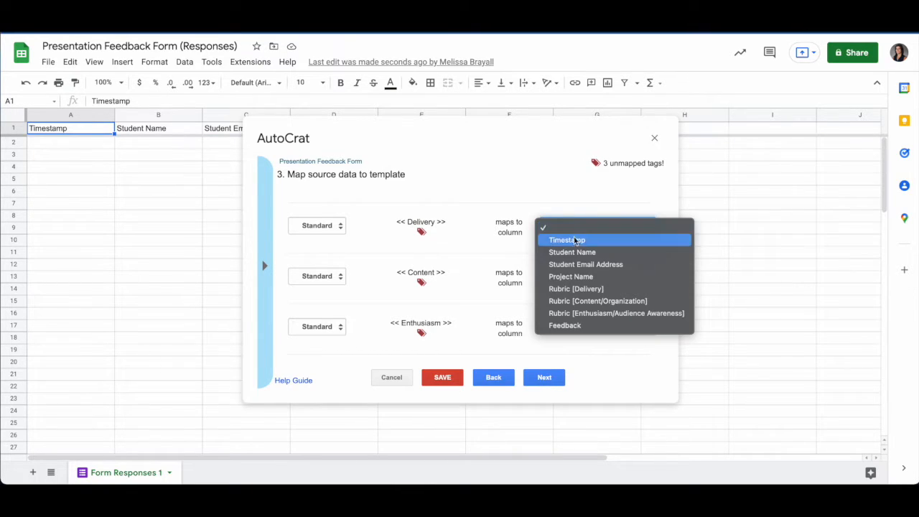
pyautogui.click(589, 290)
pyautogui.click(572, 276)
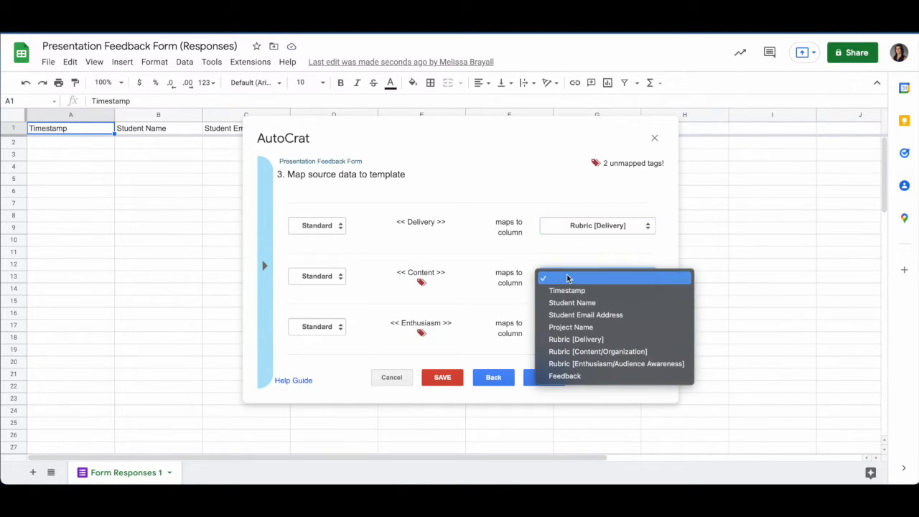
pyautogui.click(581, 353)
pyautogui.click(566, 329)
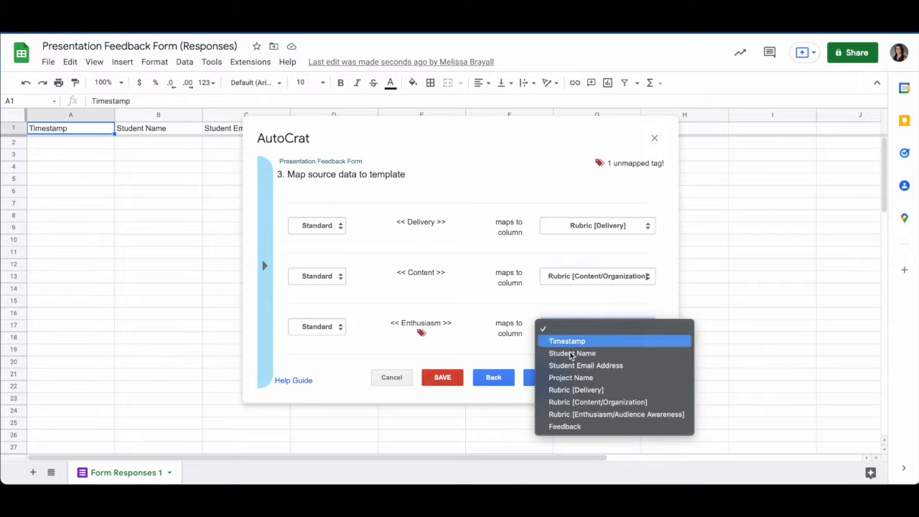
pyautogui.click(591, 415)
# Continue to AutoCrat's file settings step and select the file name field
pyautogui.scroll(-1, 558, 343)
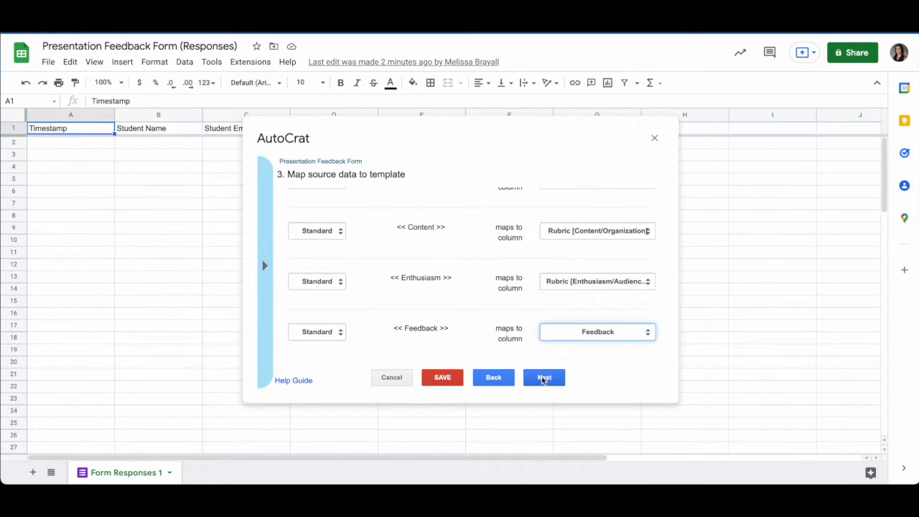
pyautogui.scroll(5, 539, 297)
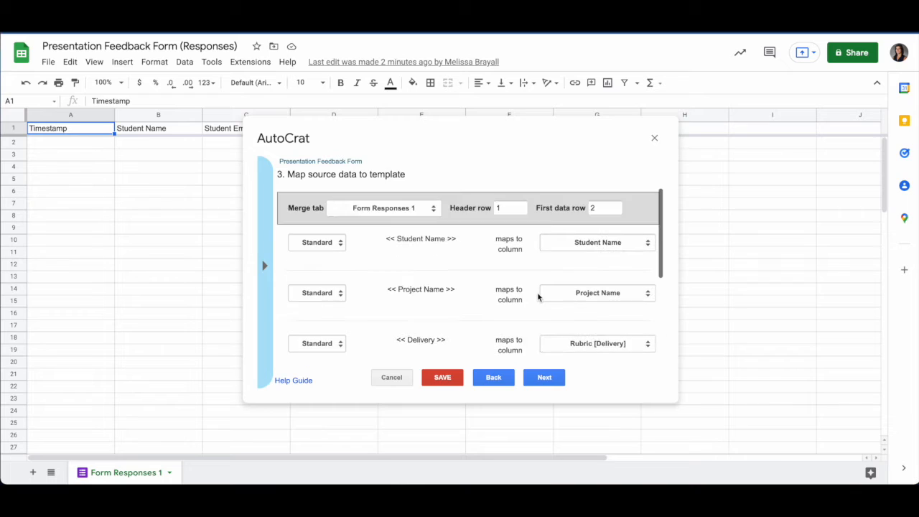
pyautogui.click(552, 381)
pyautogui.click(383, 209)
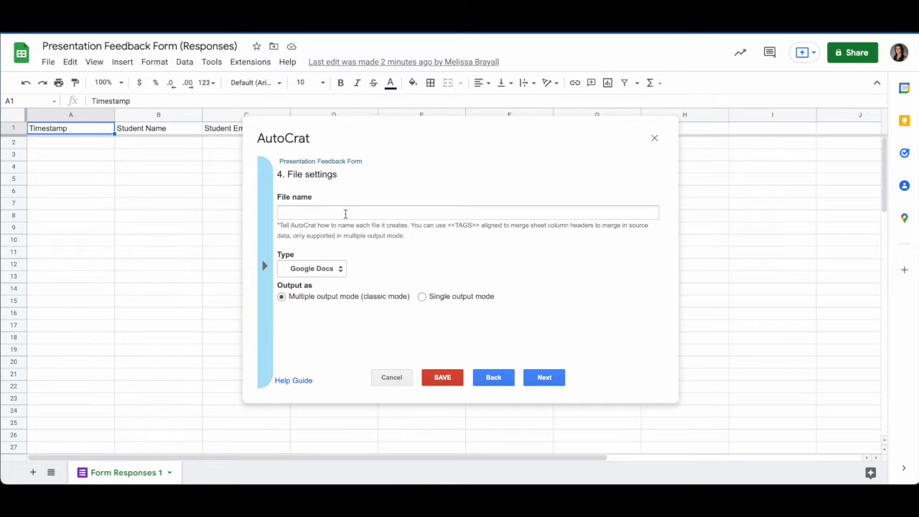
# Name merged files '<<Student Name>> <<Project Name>> Feedback Form', keeping Google Docs as the type
pyautogui.click(345, 214)
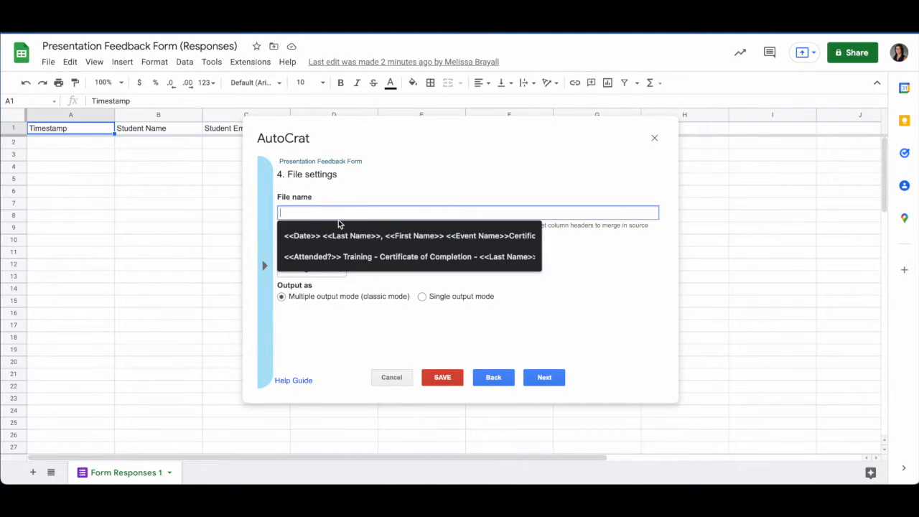
pyautogui.write('<<Studen')
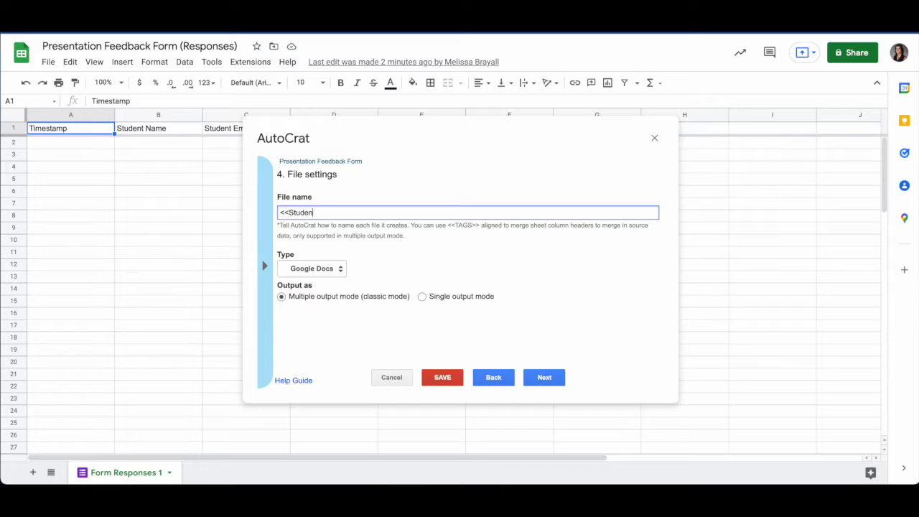
pyautogui.write('t Name>> <<Project Name>> Fee')
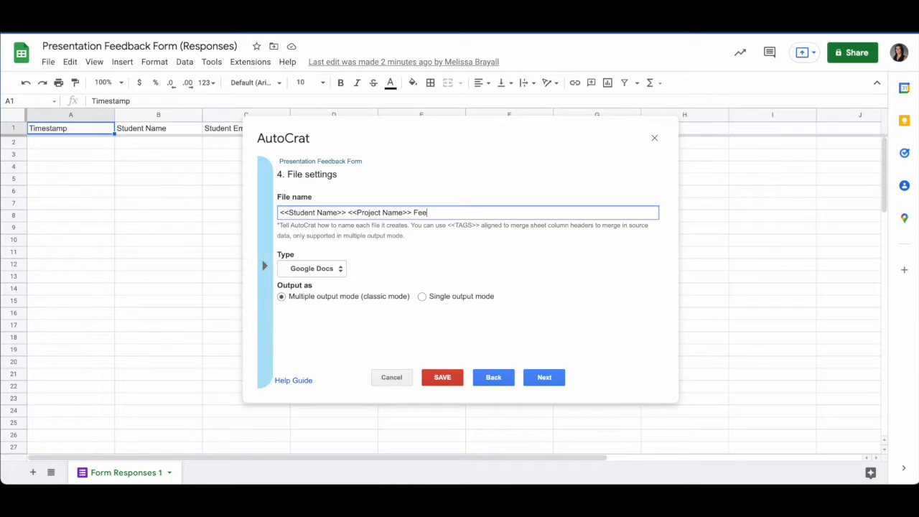
pyautogui.write('dback Form')
pyautogui.click(321, 268)
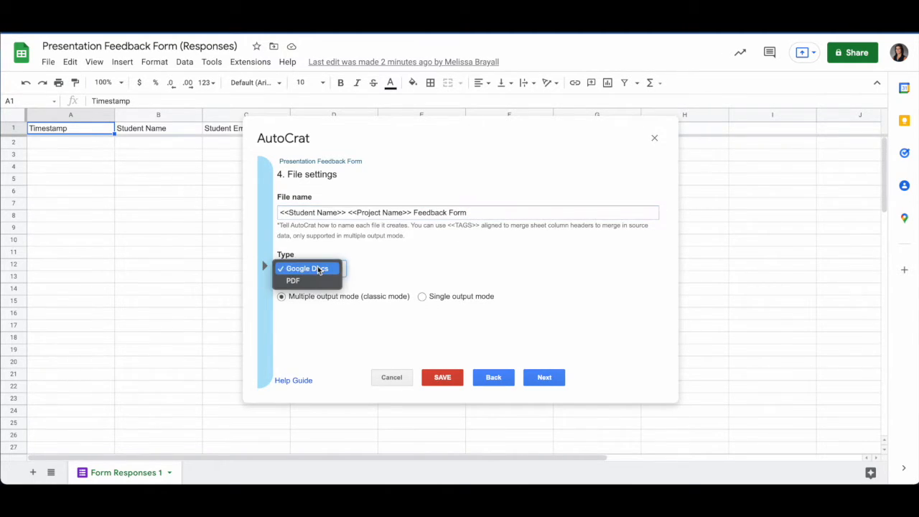
pyautogui.click(377, 272)
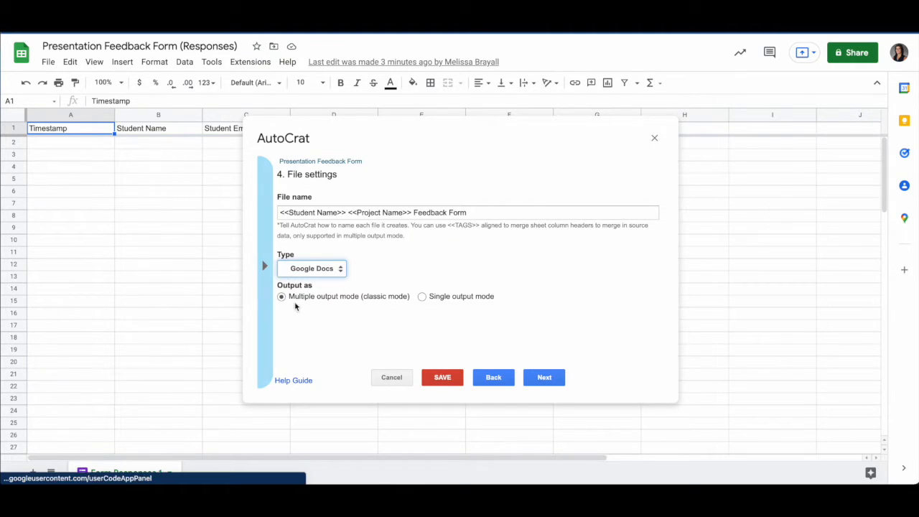
pyautogui.click(552, 379)
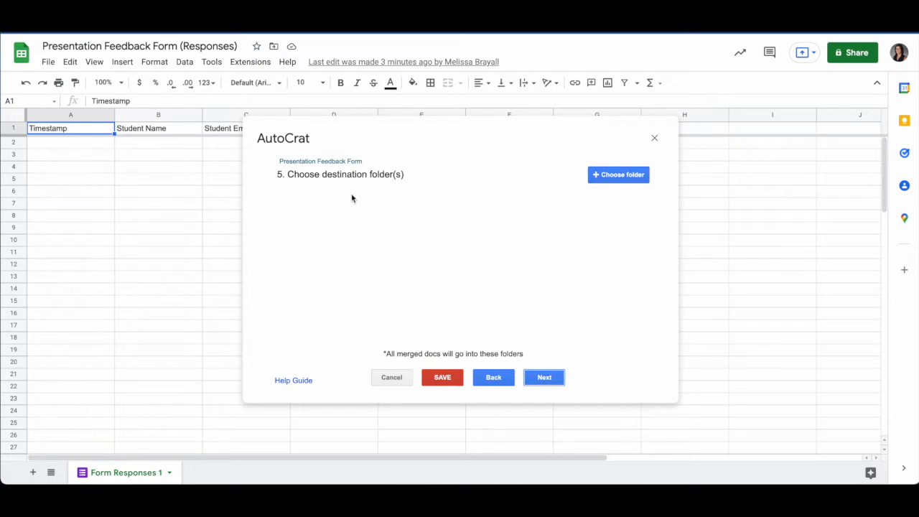
# Set the 2021-22 Drive folder as destination and skip the dynamic folder reference
pyautogui.click(625, 176)
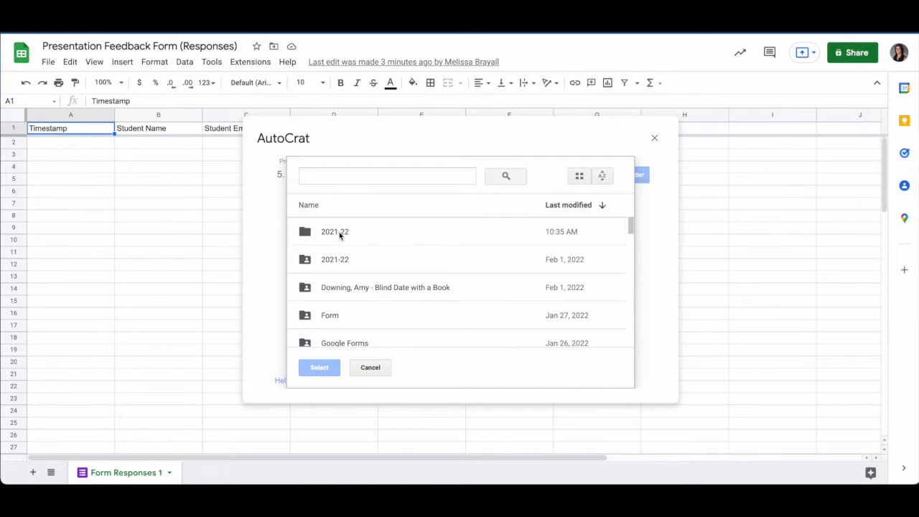
pyautogui.click(340, 234)
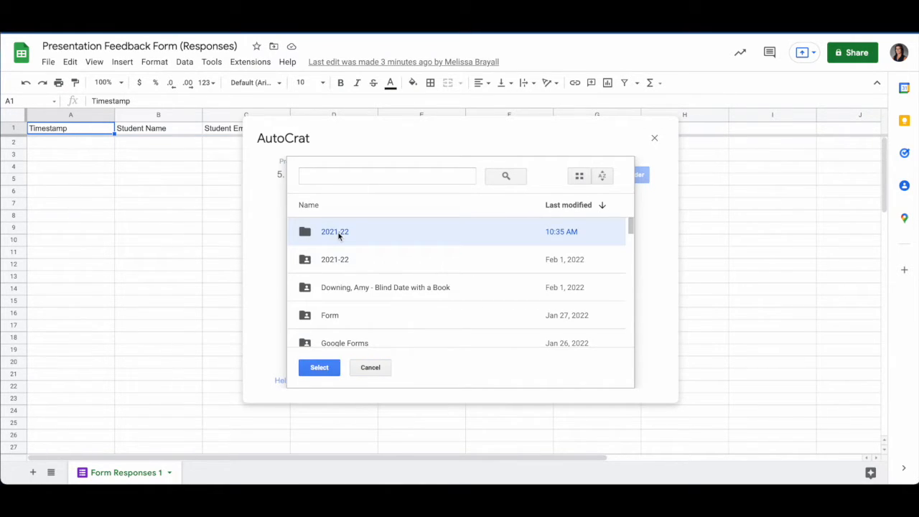
pyautogui.click(316, 369)
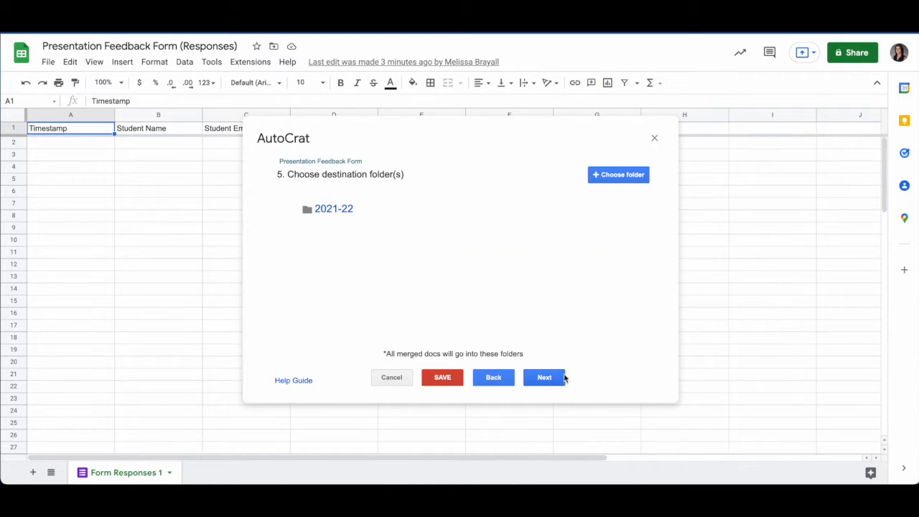
pyautogui.click(555, 381)
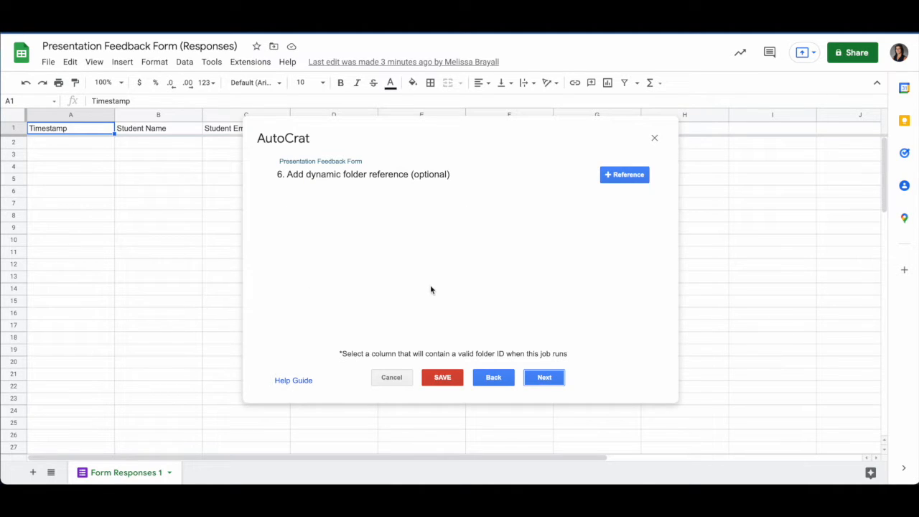
pyautogui.click(547, 381)
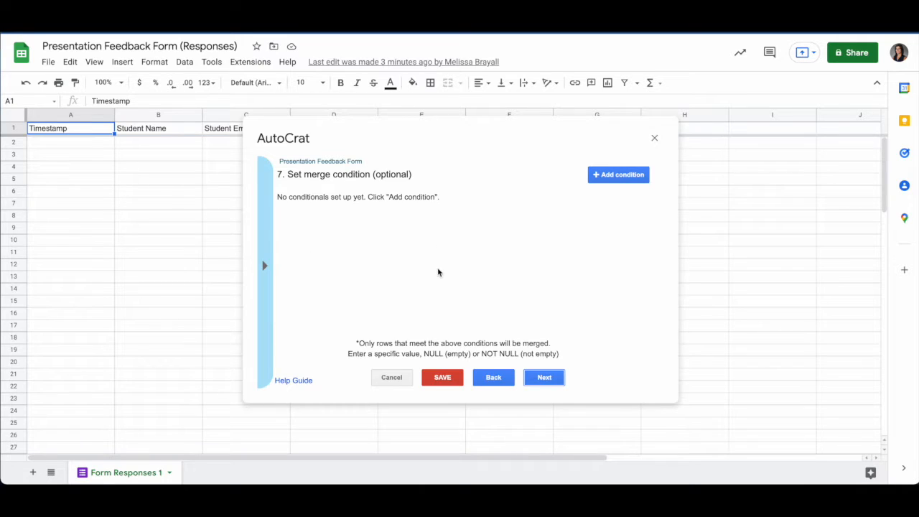
# Skip the merge condition step without adding any conditional
pyautogui.click(546, 381)
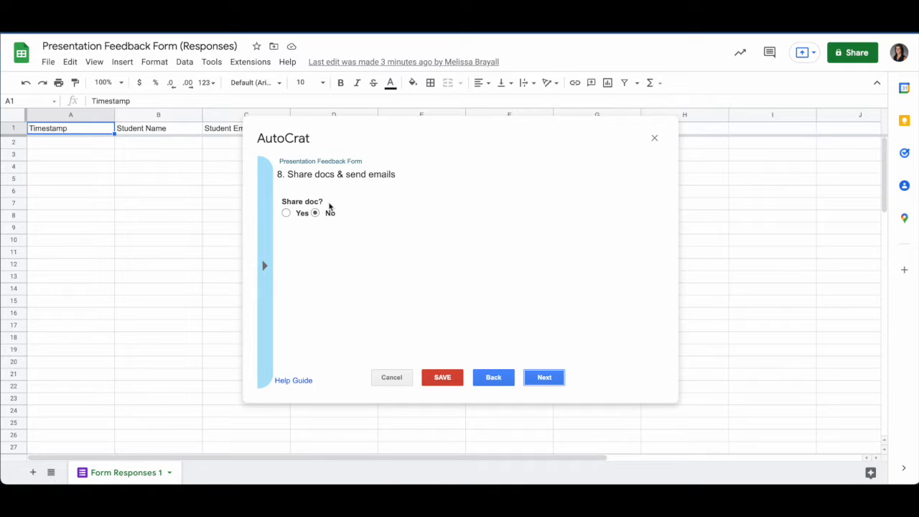
# Share each merged doc as a view only doc, then bring the email fields into view
pyautogui.click(286, 213)
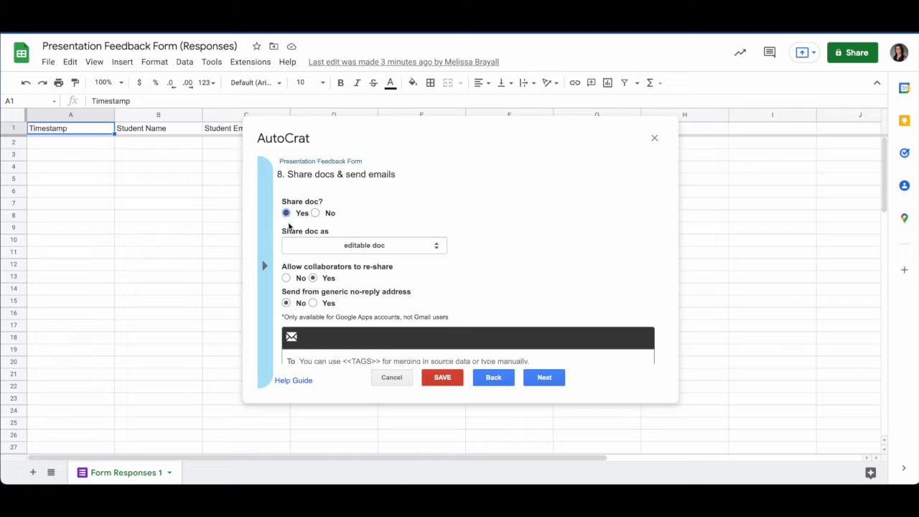
pyautogui.click(326, 245)
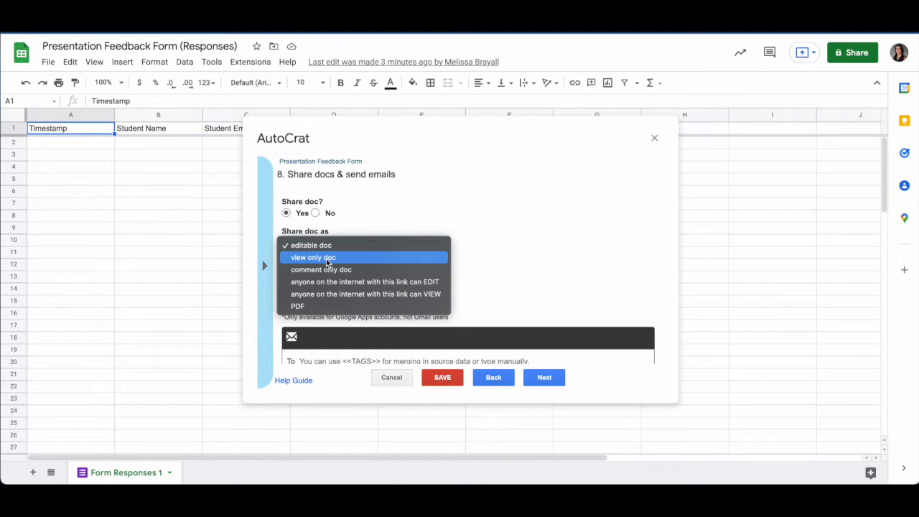
pyautogui.click(326, 259)
pyautogui.click(370, 251)
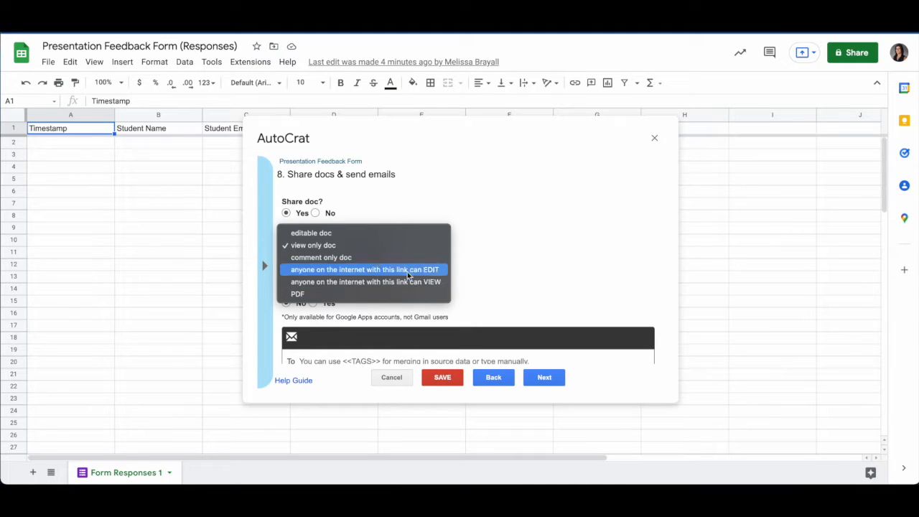
pyautogui.click(318, 247)
pyautogui.scroll(-2, 338, 281)
pyautogui.scroll(-2, 338, 282)
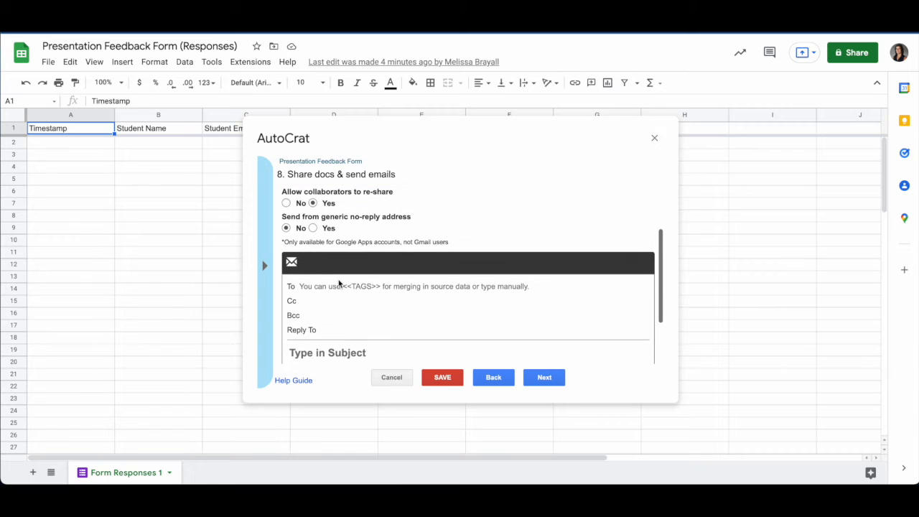
pyautogui.scroll(3, 331, 244)
pyautogui.scroll(-3, 400, 239)
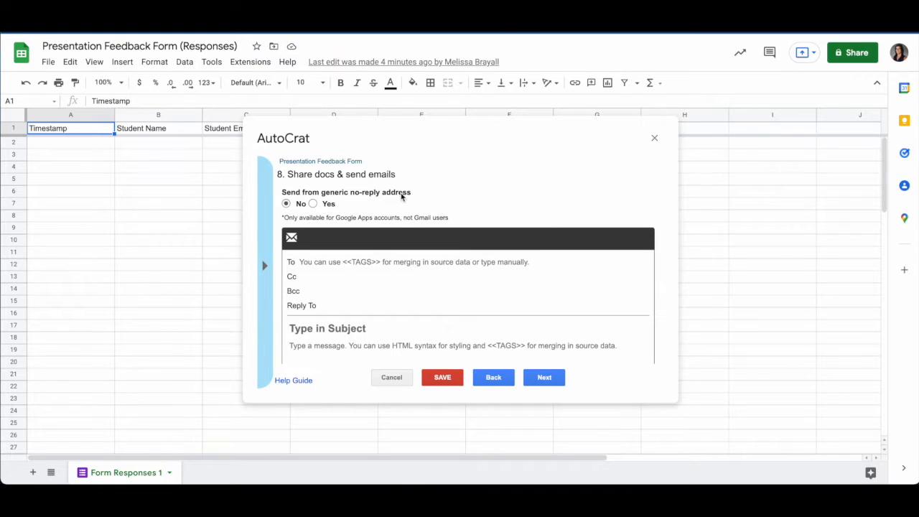
pyautogui.scroll(-2, 402, 196)
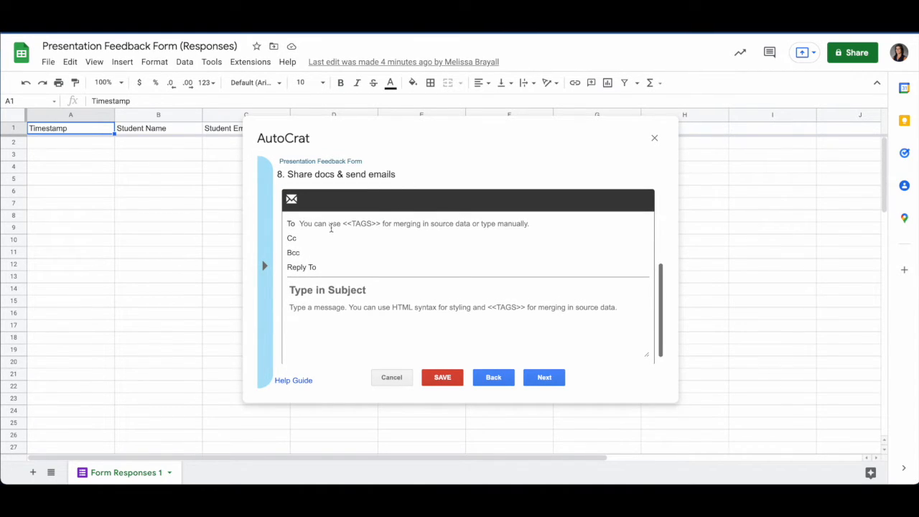
pyautogui.moveTo(346, 140); pyautogui.dragTo(411, 143)
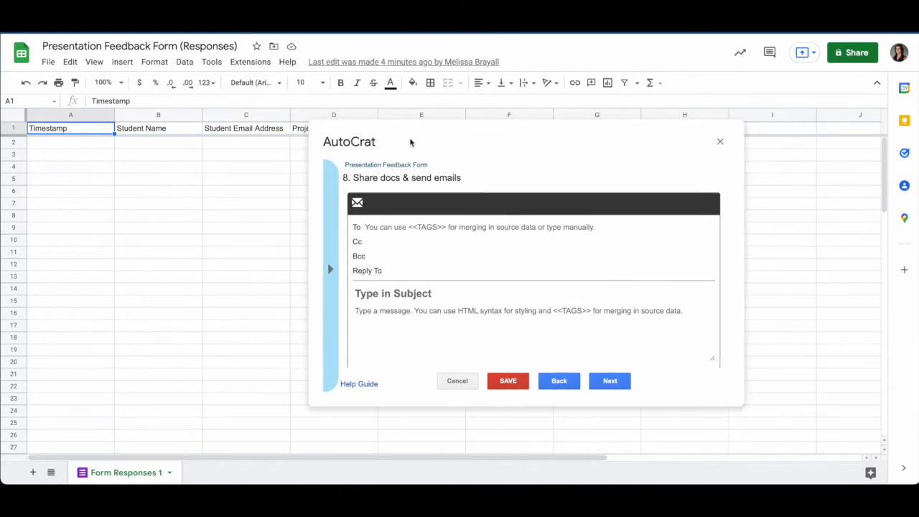
# Enter <<Student Email Address>> as the email's To recipient
pyautogui.click(385, 227)
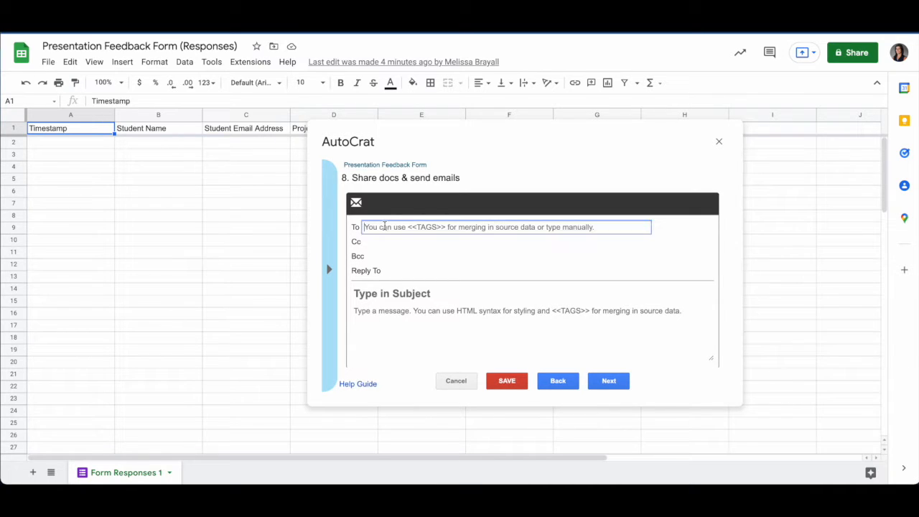
pyautogui.write('<<')
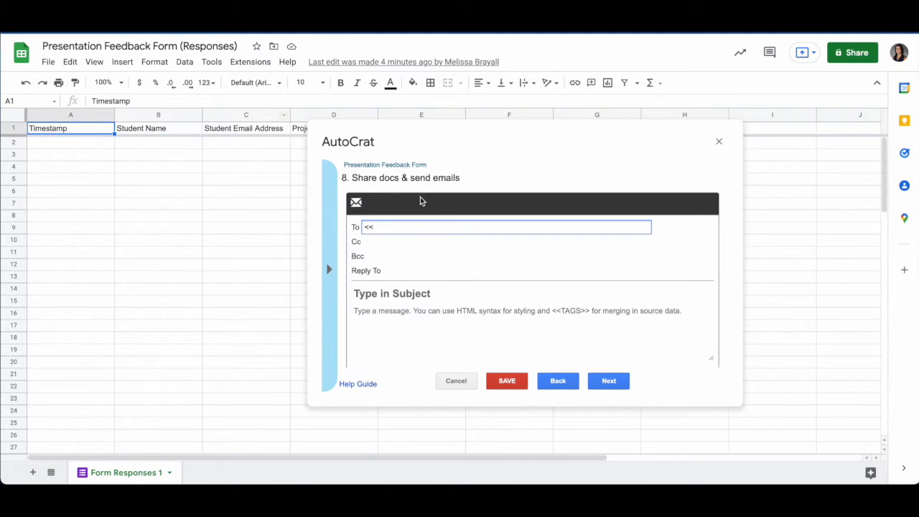
pyautogui.write('Student Email Address>>')
pyautogui.click(395, 245)
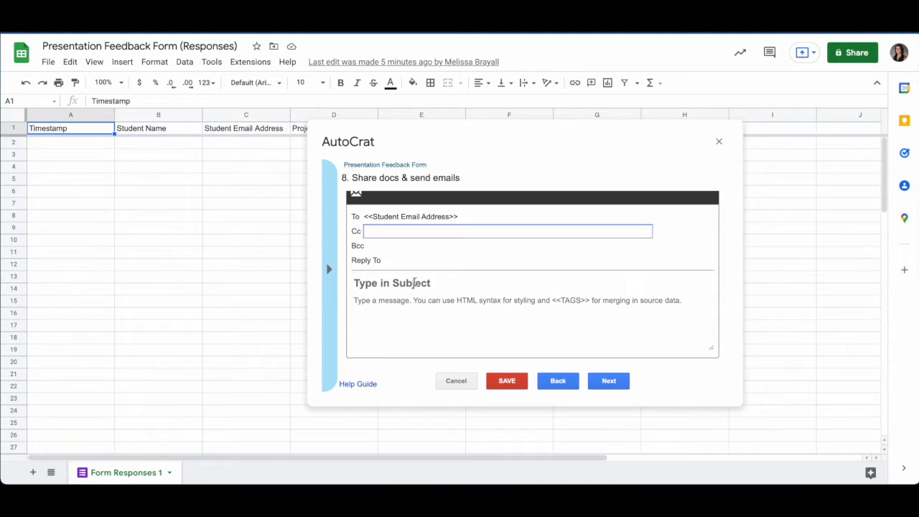
# Enter the email subject '<<Project Name>> Feedback Form' and a <<Student Name>> greeting signed with the teacher's name
pyautogui.click(414, 283)
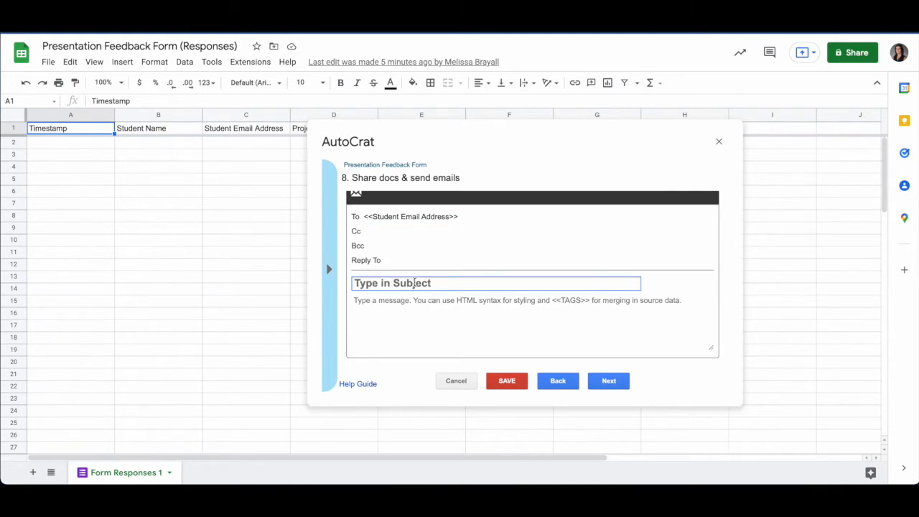
pyautogui.write('<')
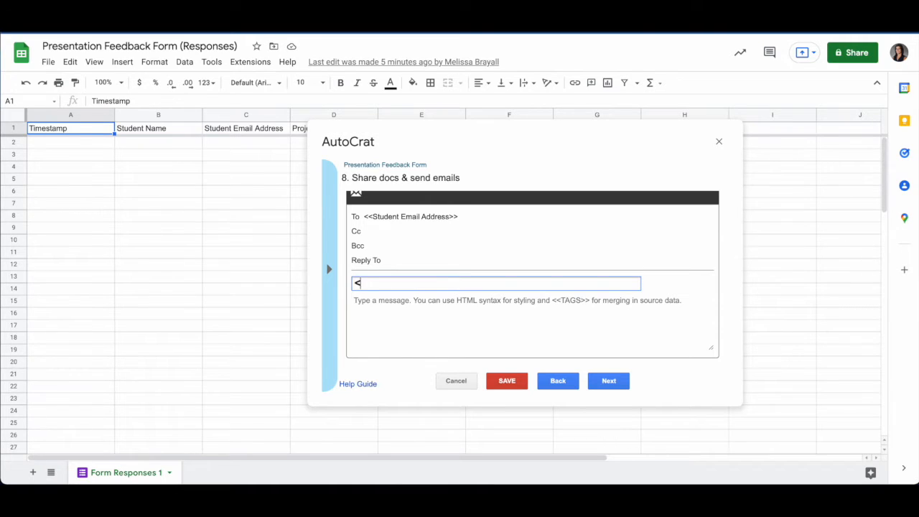
pyautogui.write('<Project Name')
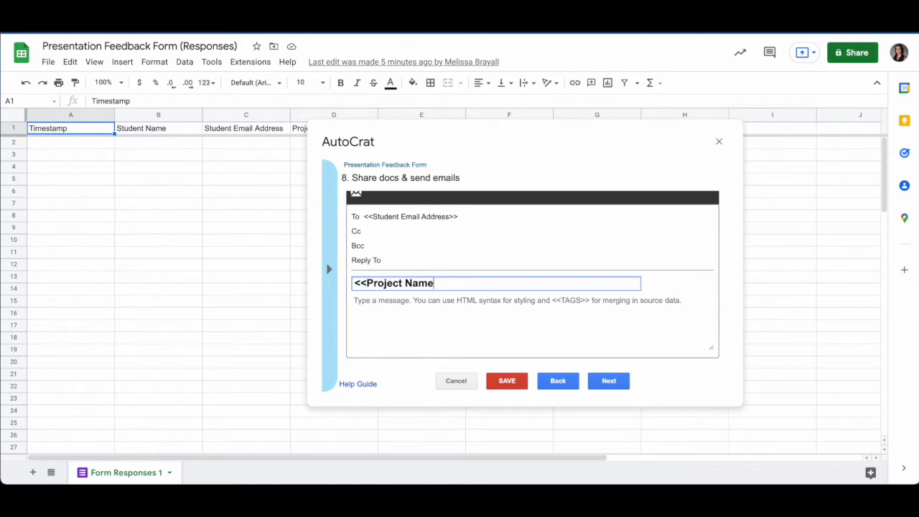
pyautogui.write('>> Feedback Form')
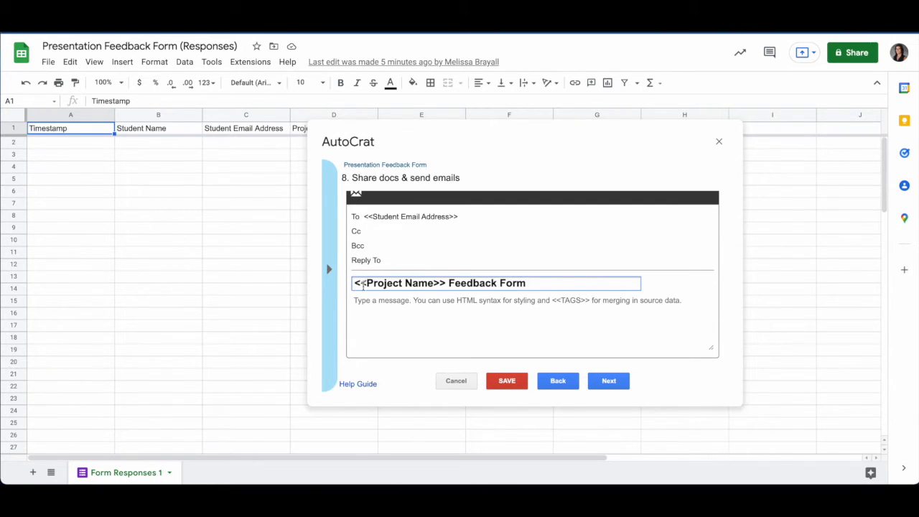
pyautogui.click(440, 313)
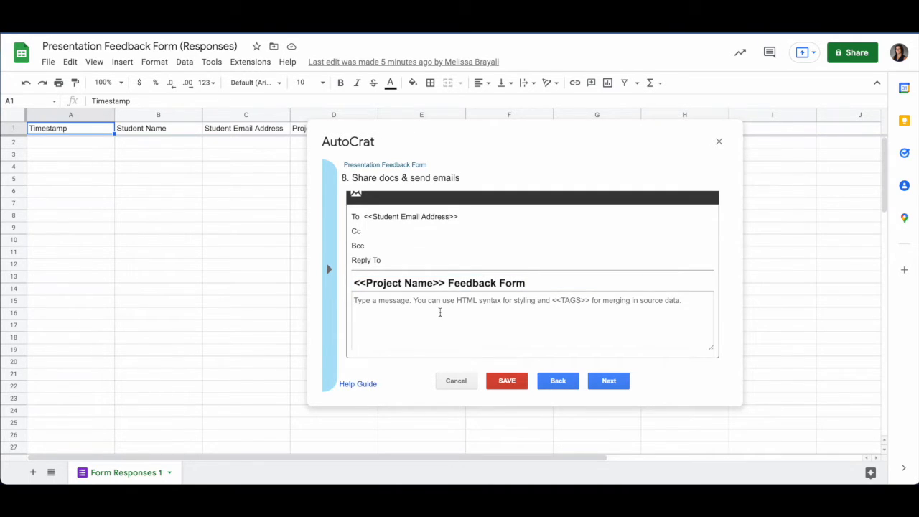
pyautogui.write('H')
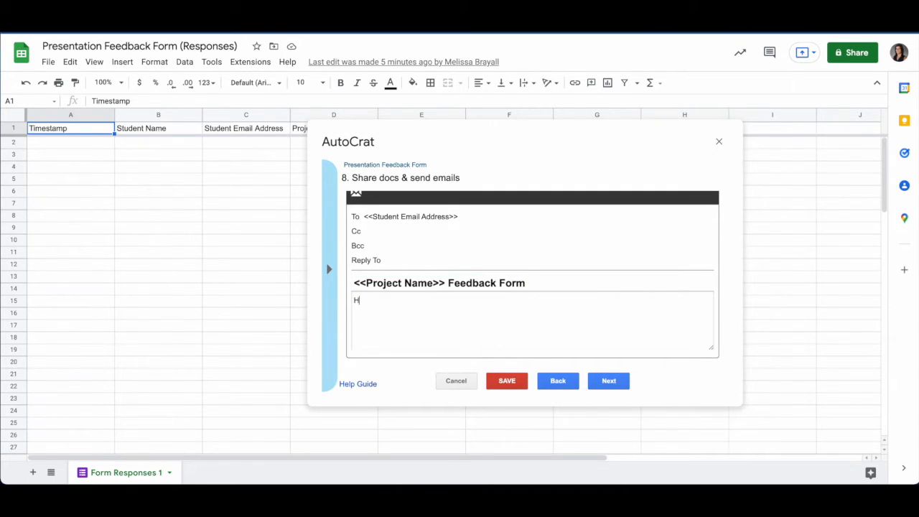
pyautogui.write('ello <<Student Name>>,  Here is ')
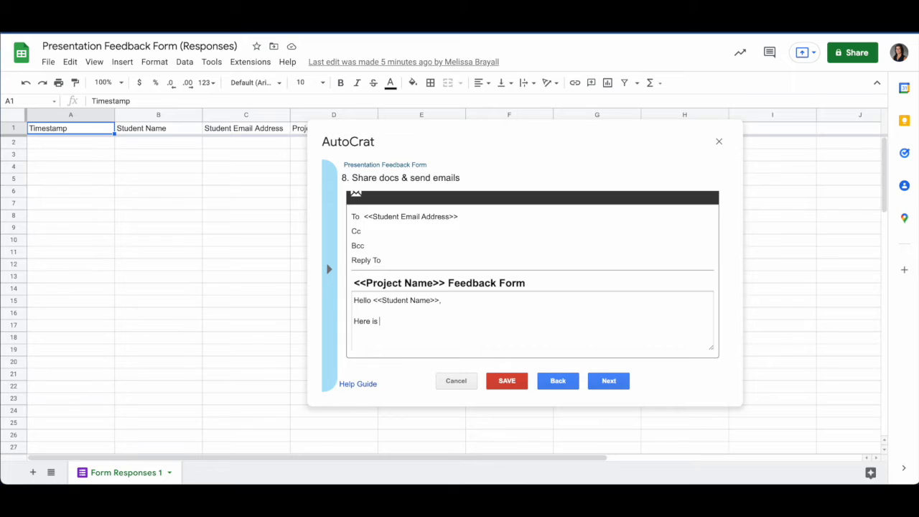
pyautogui.write('your feedback form for <<Pr')
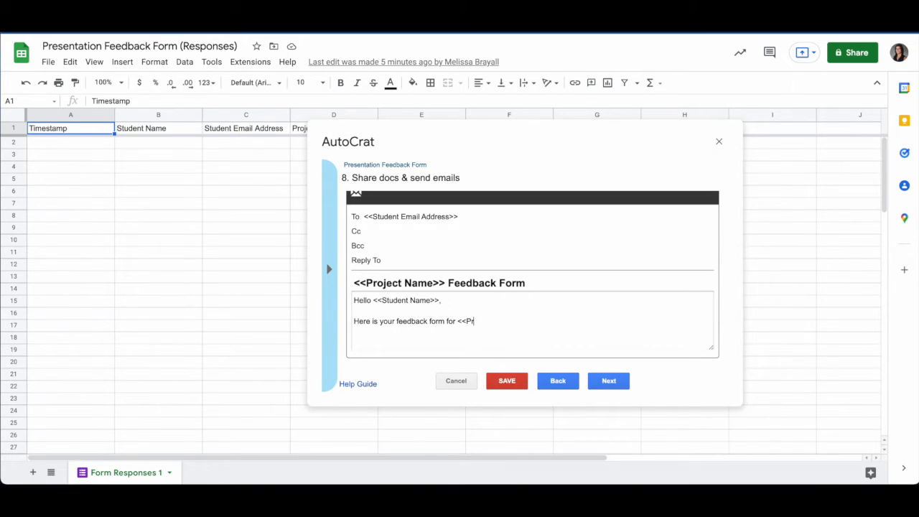
pyautogui.write('oject Name>>. Please let me')
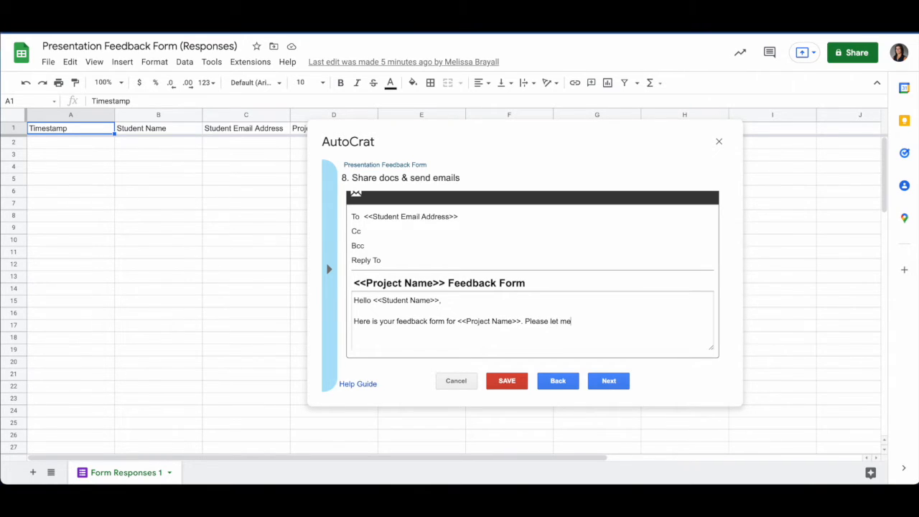
pyautogui.write(' know if you have any questions or concerns.')
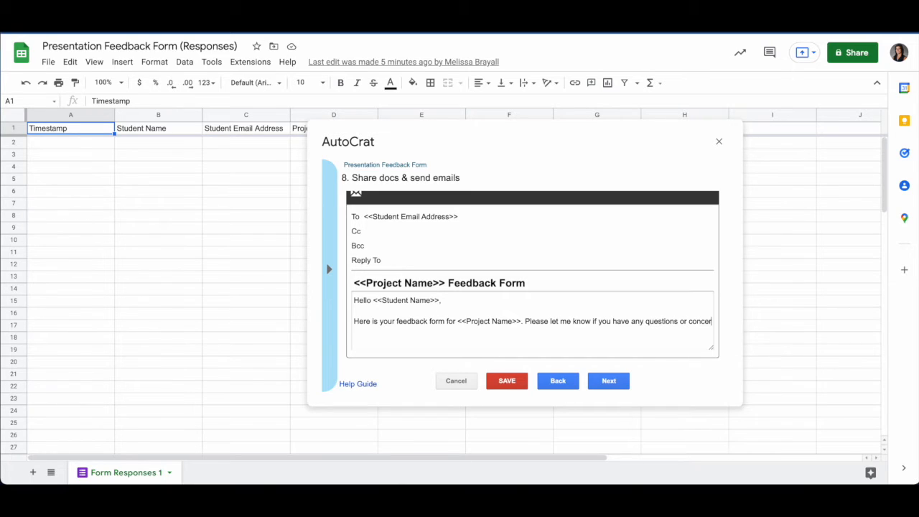
pyautogui.press('Return')
pyautogui.press('Return')
pyautogui.write('Mrs. Brayall')
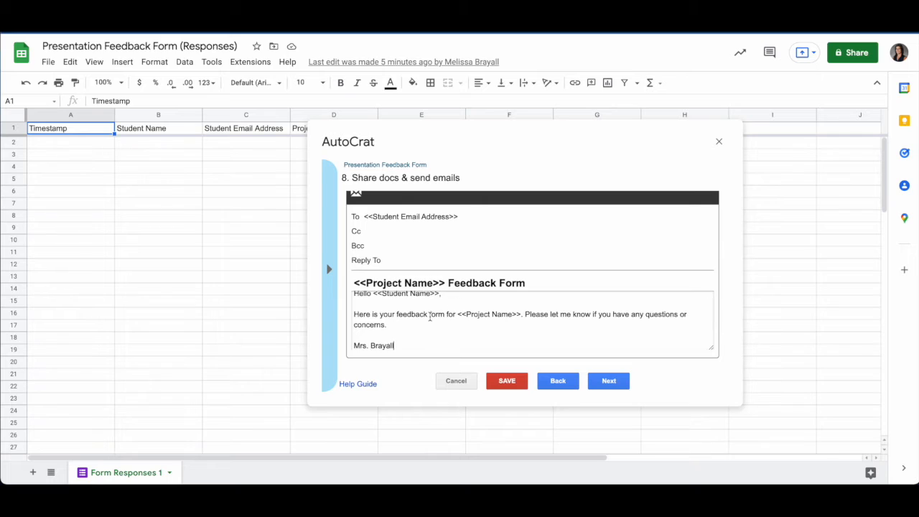
pyautogui.scroll(1, 429, 316)
pyautogui.scroll(-1, 429, 316)
pyautogui.scroll(1, 430, 316)
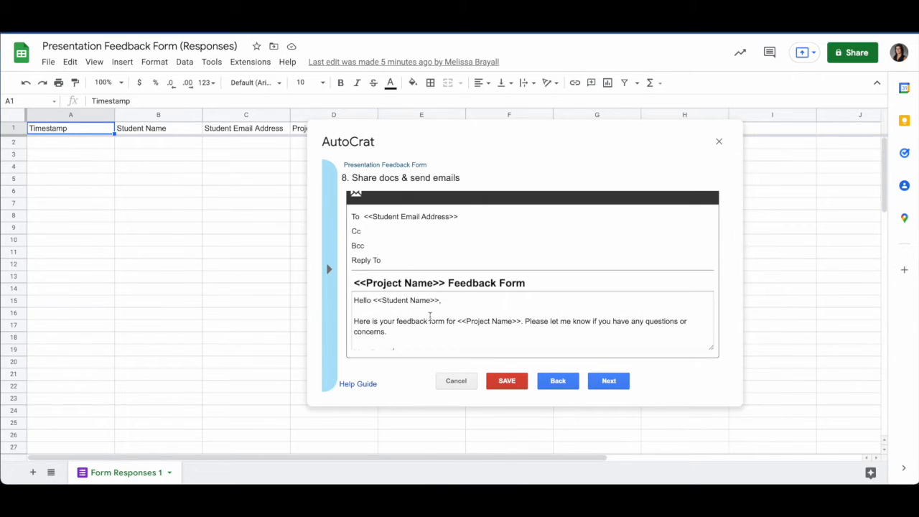
pyautogui.click(603, 387)
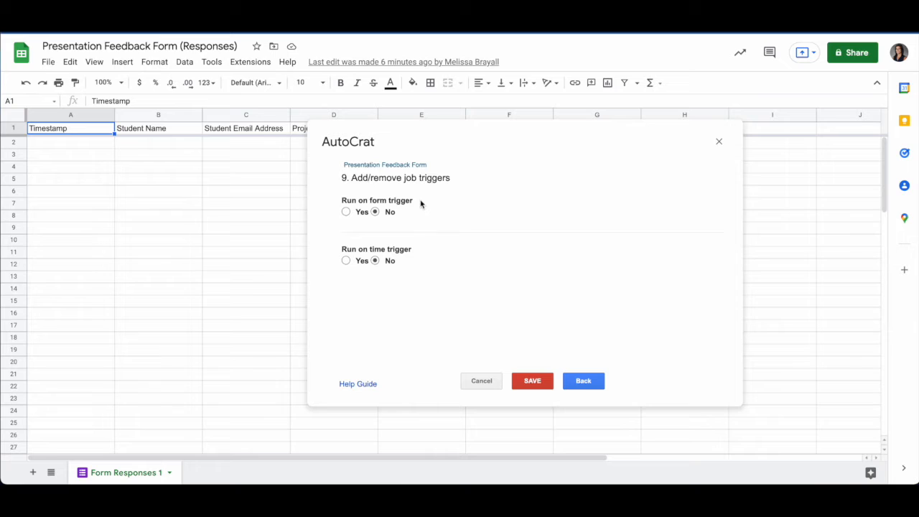
# Set Run on form trigger to Yes, confirm, save the job and close AutoCrat
pyautogui.click(347, 212)
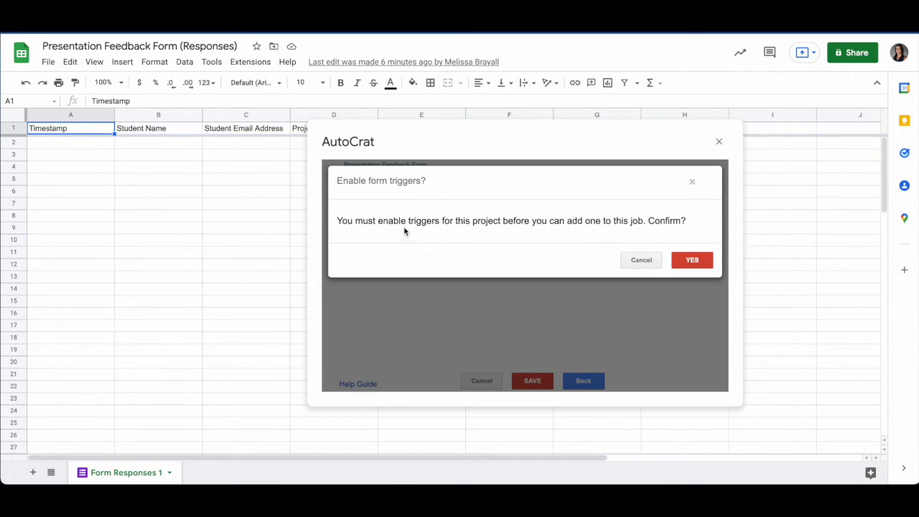
pyautogui.click(691, 260)
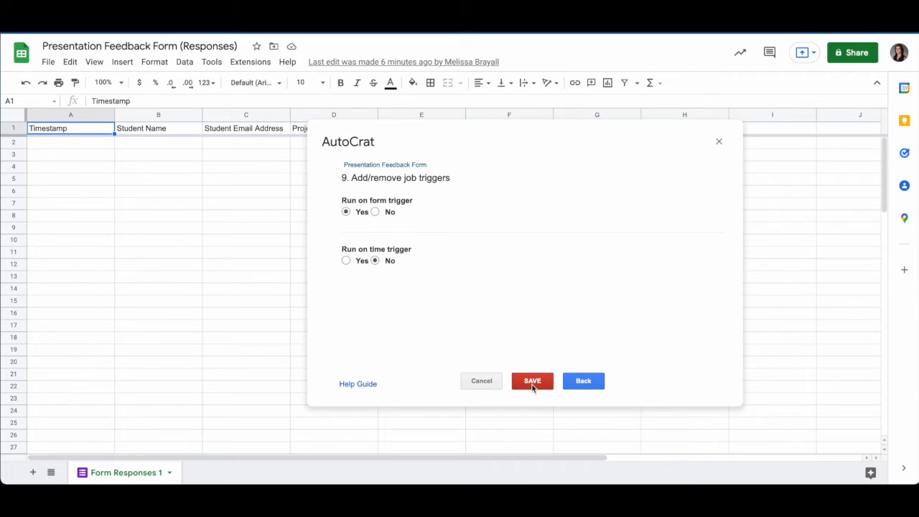
pyautogui.click(532, 385)
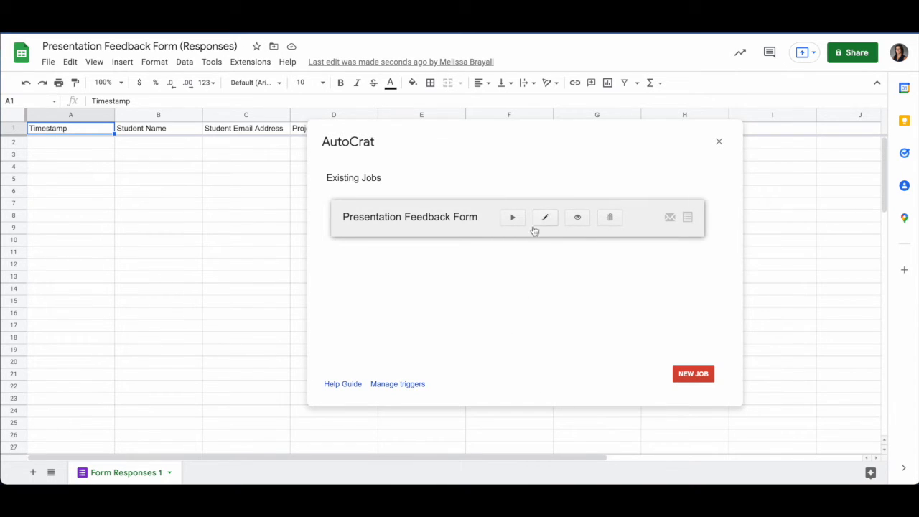
pyautogui.click(719, 143)
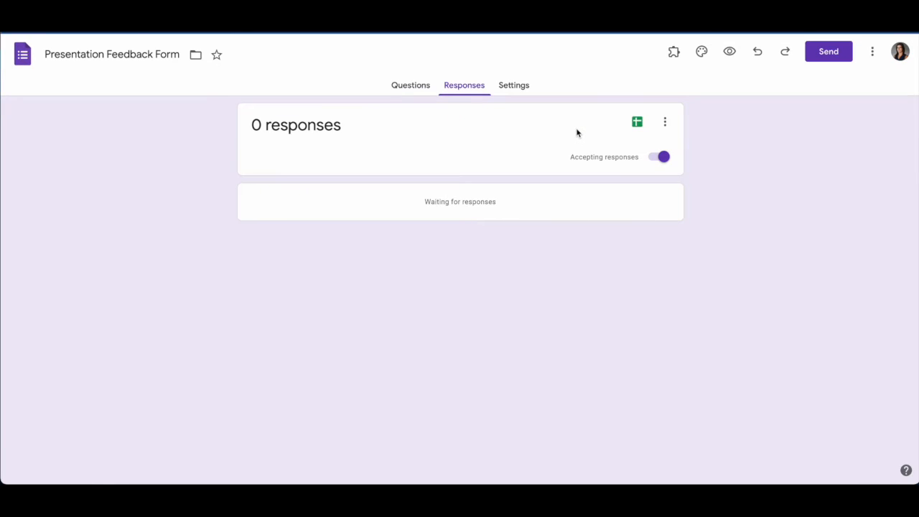
# Preview the form and submit a test response with a sample student's name and email
pyautogui.click(730, 51)
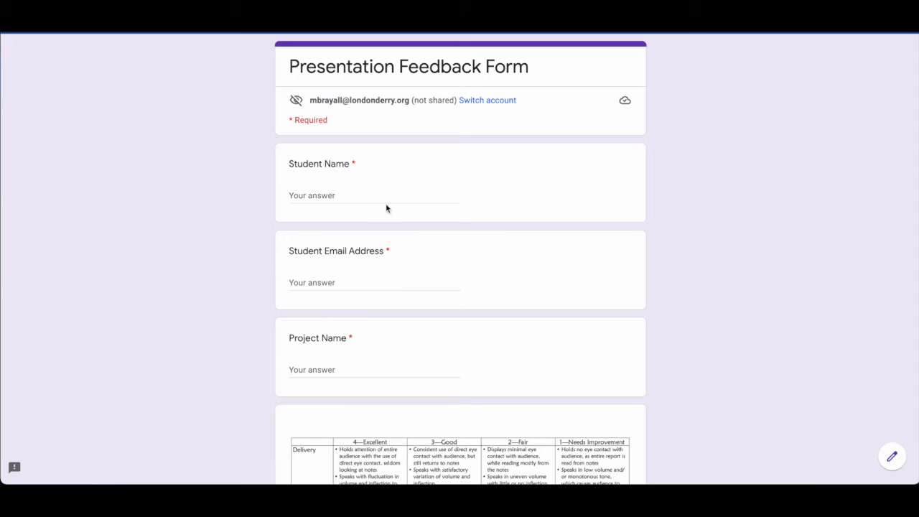
pyautogui.click(340, 195)
pyautogui.write('Bruce B')
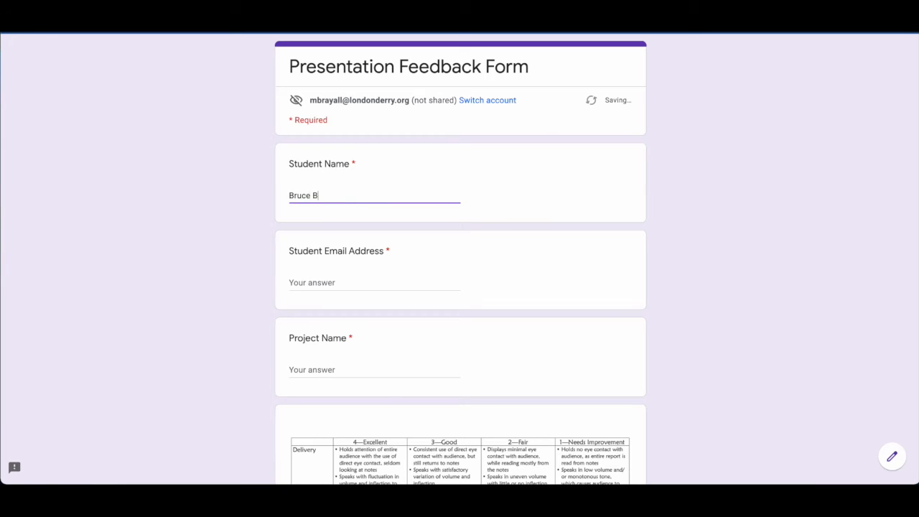
pyautogui.write('anner')
pyautogui.press('Tab')
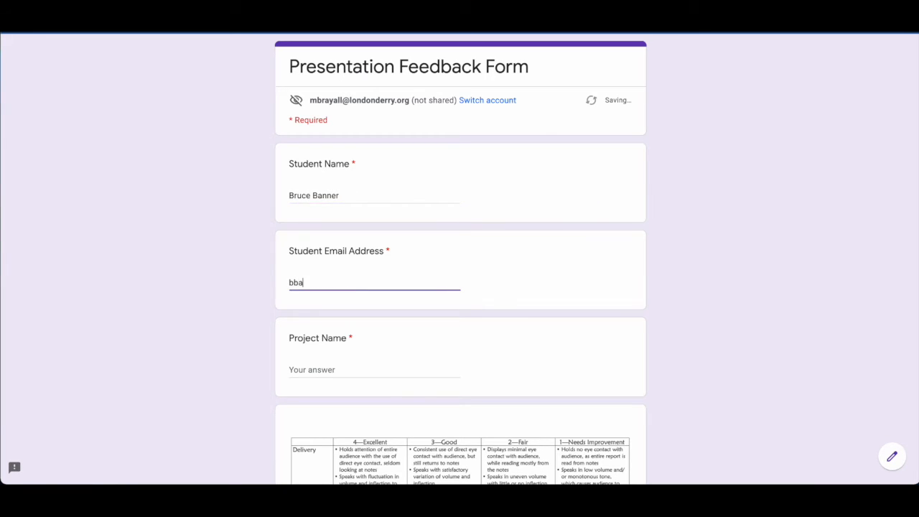
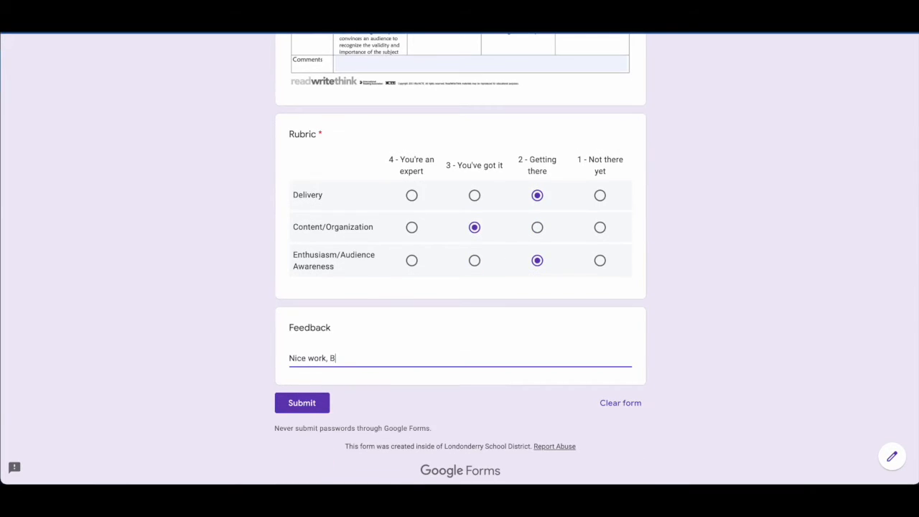
pyautogui.click(302, 402)
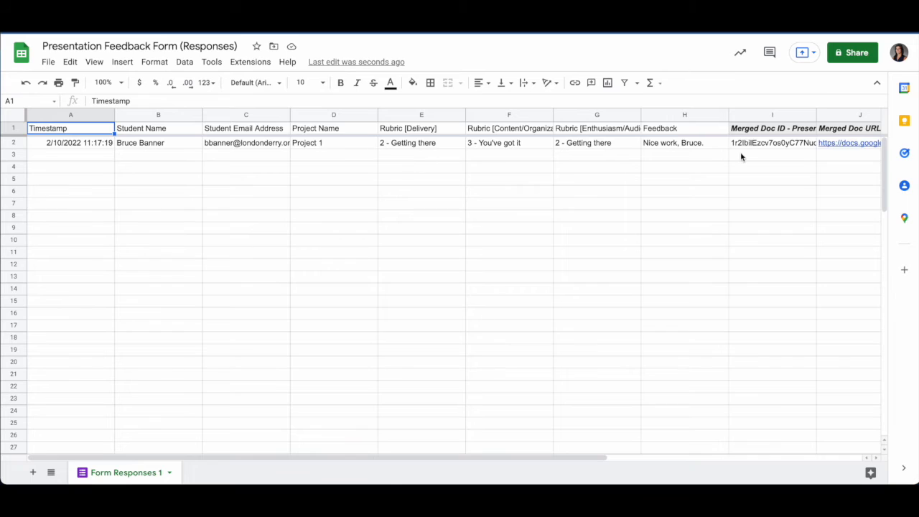
# Scroll right to the test response's merged doc ID, URL, link and status columns
pyautogui.hscroll(3, 740, 152)
pyautogui.hscroll(2, 740, 157)
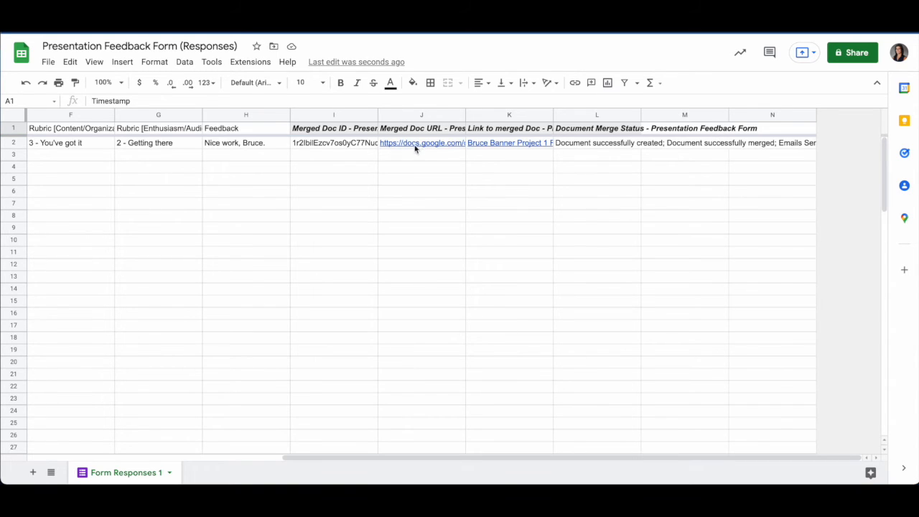
# Open the merged Project 1 feedback document, review its rubric scores, then switch to Gmail
pyautogui.moveTo(424, 146)
pyautogui.click(463, 192)
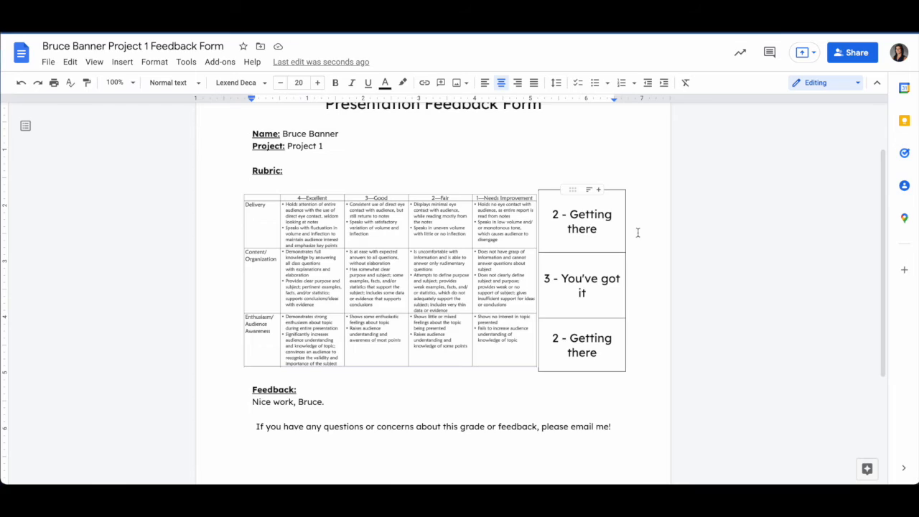
pyautogui.scroll(-1, 544, 351)
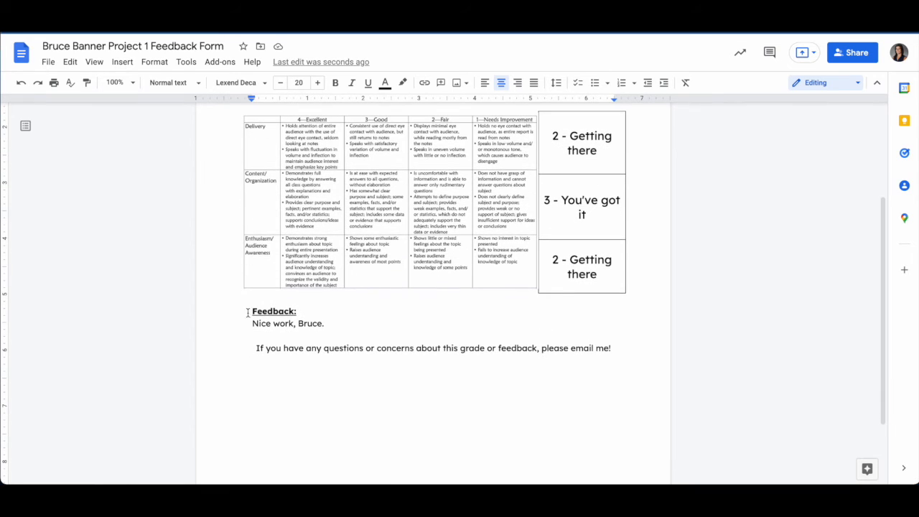
pyautogui.scroll(-1, 338, 320)
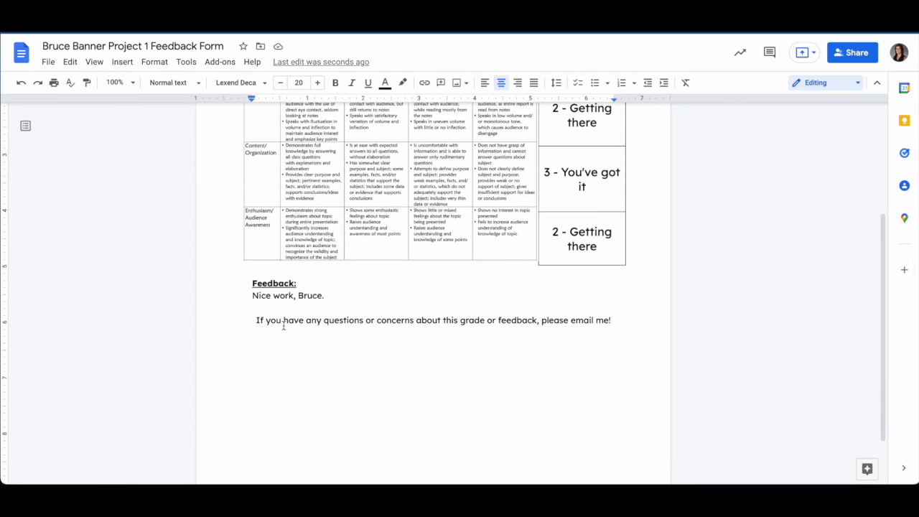
pyautogui.scroll(2, 267, 343)
pyautogui.scroll(1, 268, 342)
pyautogui.click(244, 23)
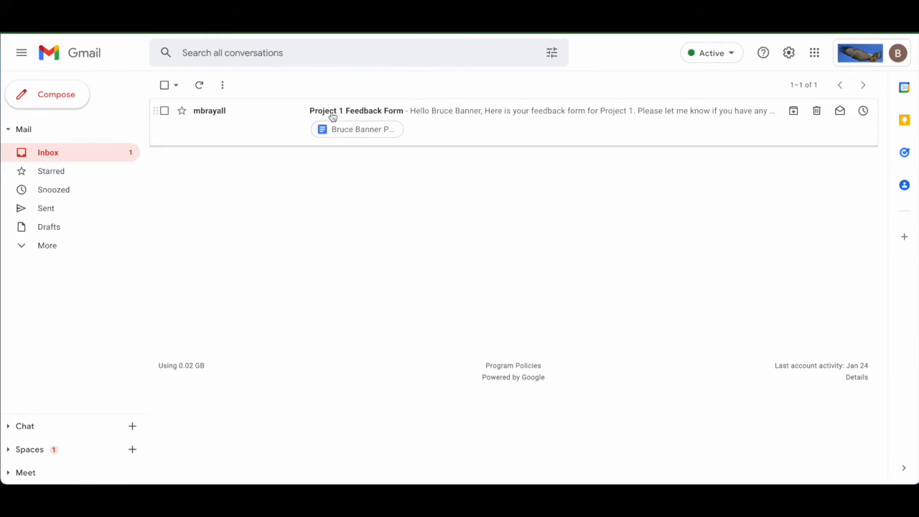
# Open the Project 1 Feedback Form email and its attached merged feedback document
pyautogui.click(435, 119)
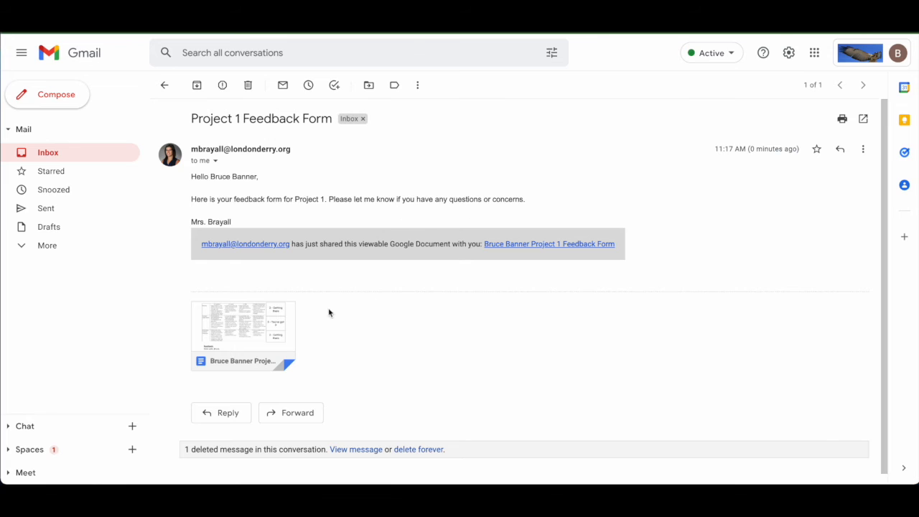
pyautogui.click(273, 325)
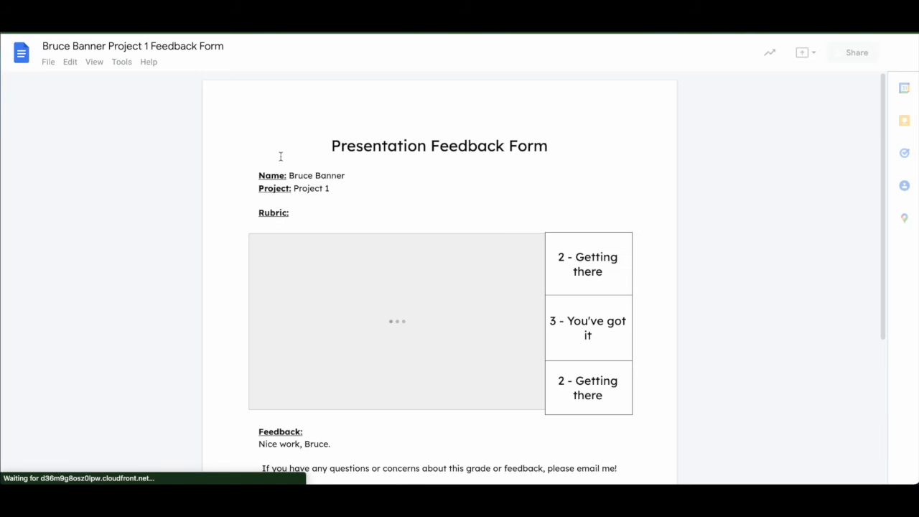
pyautogui.scroll(-2, 359, 264)
pyautogui.scroll(3, 359, 264)
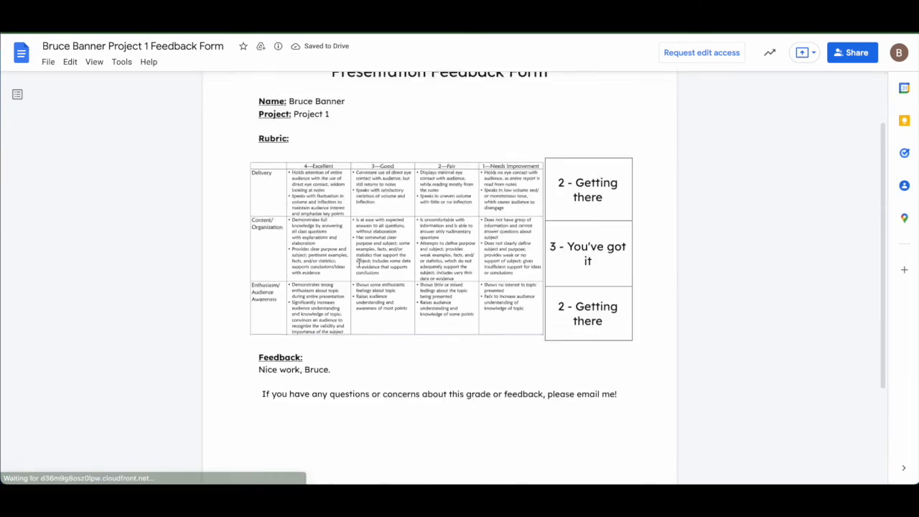
pyautogui.scroll(-3, 359, 264)
pyautogui.scroll(3, 359, 263)
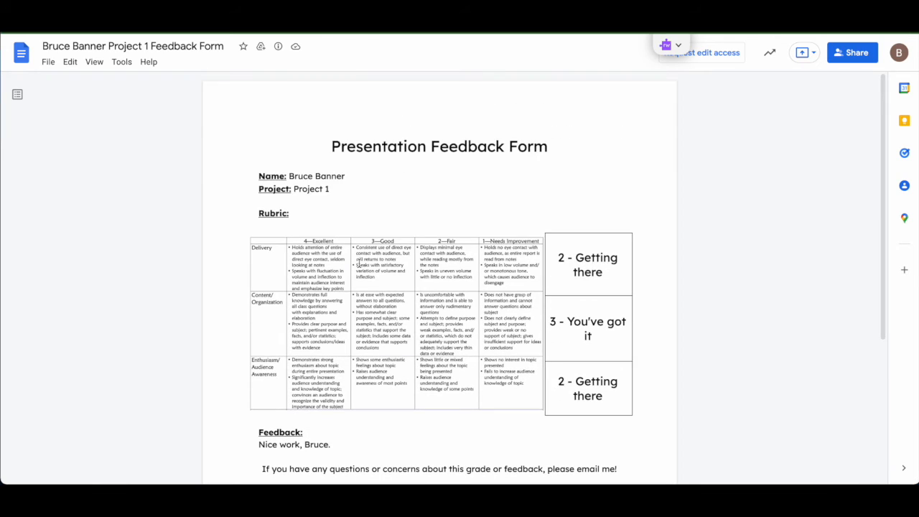